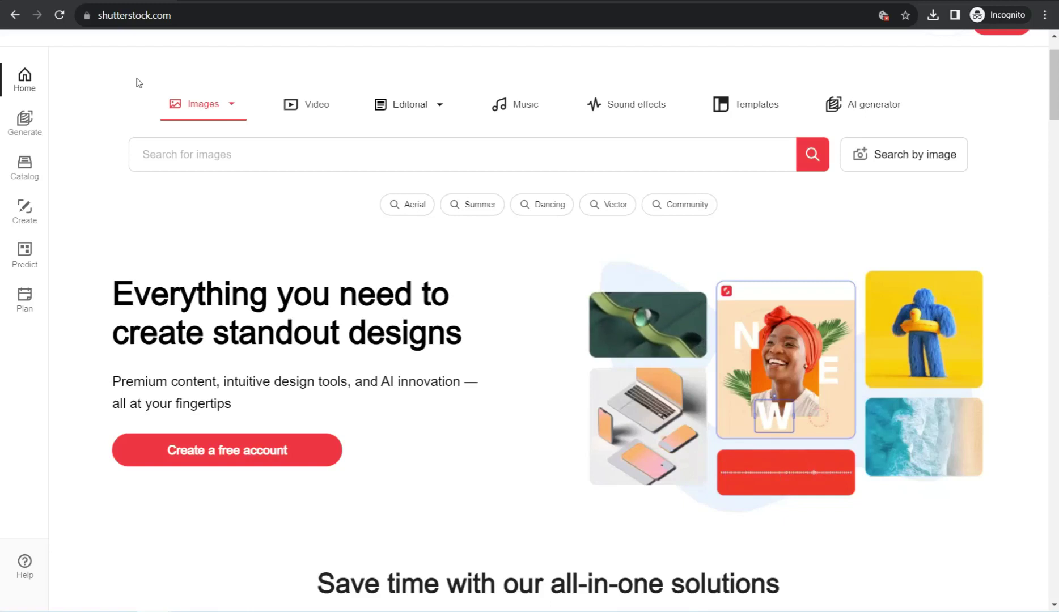
Step: Return to the "shutterstock contributor" search results and open Shutterstock's site for selling photos, footage clips, illustrations and vectors
{"action": "key", "text": "alt+Left"}
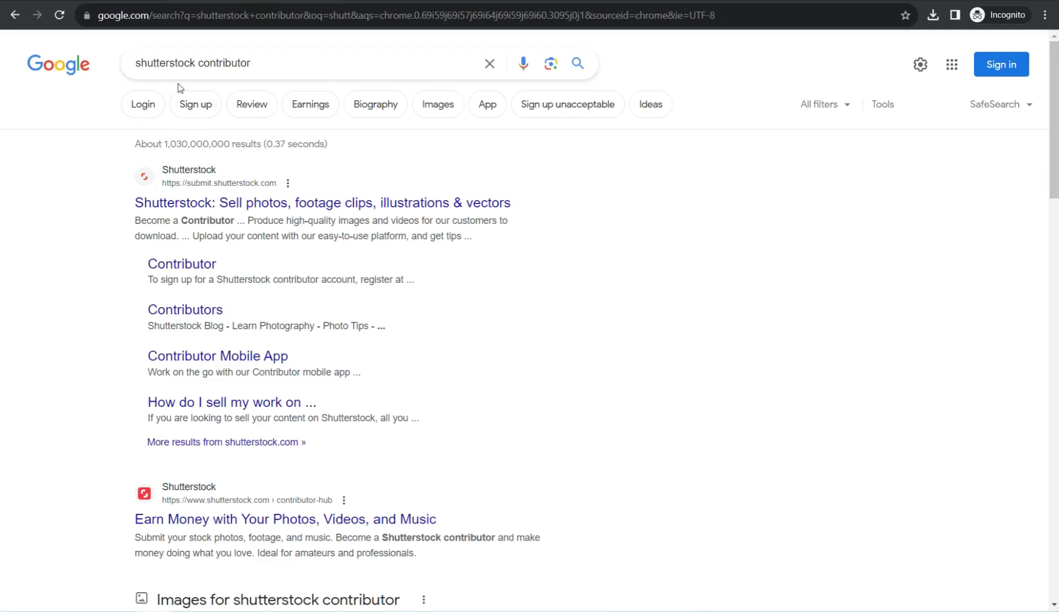
{"action": "left_click", "coordinate": [186, 211]}
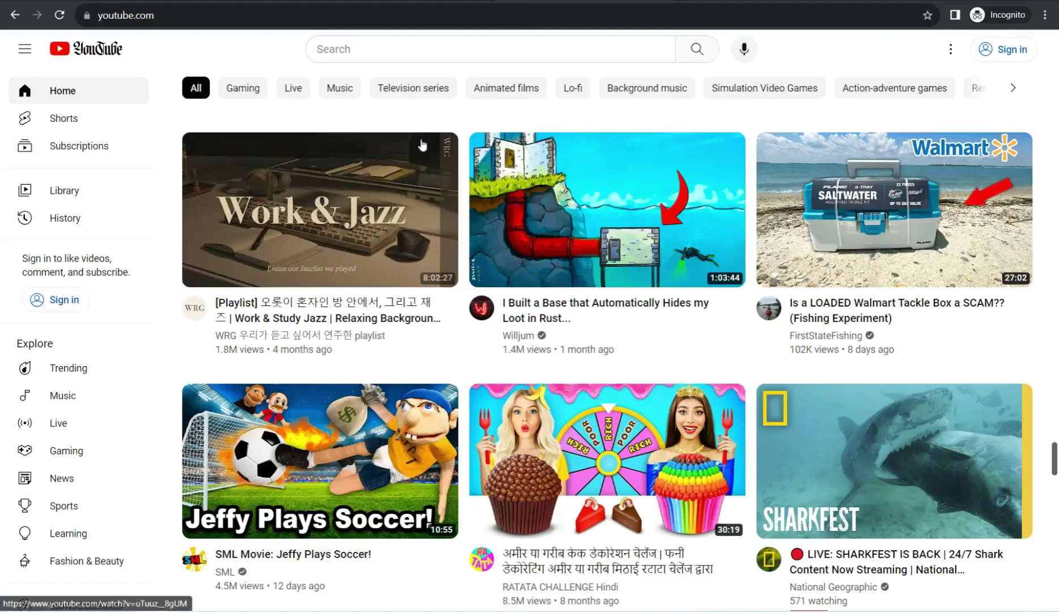
Step: Search YouTube for "nature 4k" and look over the first results
{"action": "left_click", "coordinate": [348, 50]}
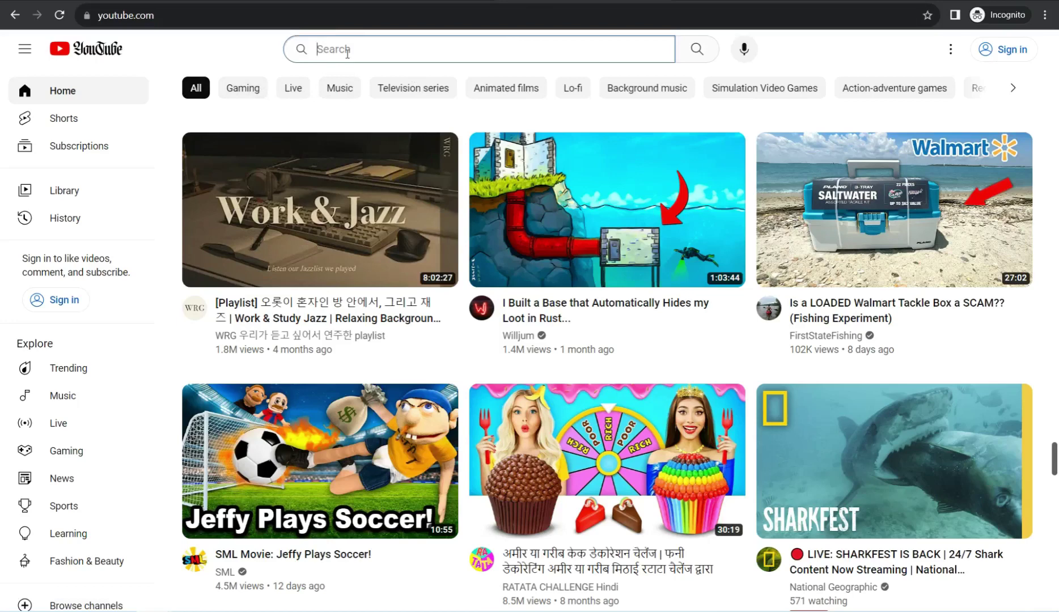
{"action": "type", "text": "nature 4k"}
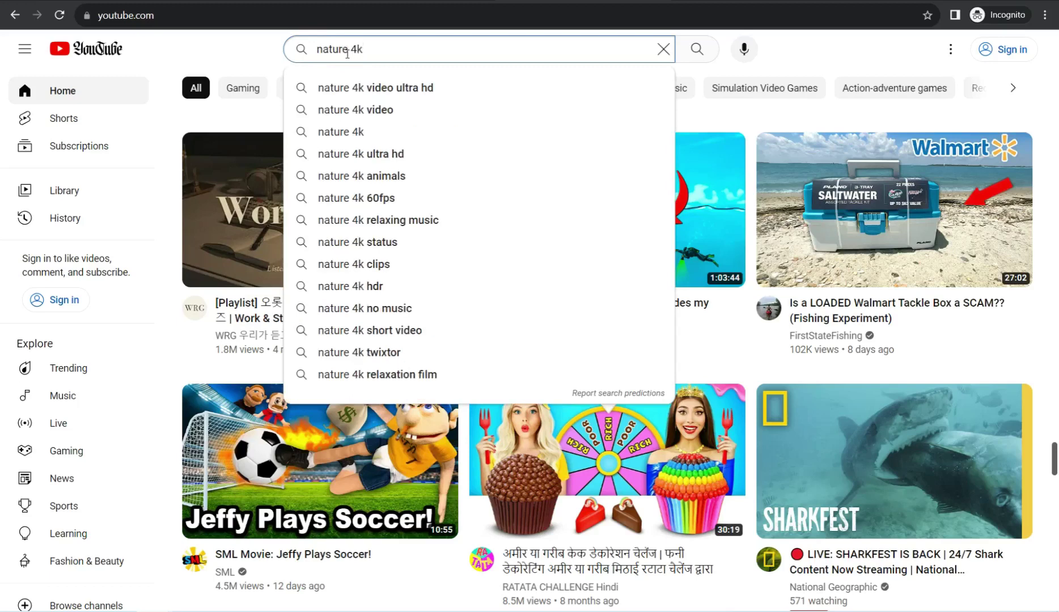
{"action": "key", "text": "Return"}
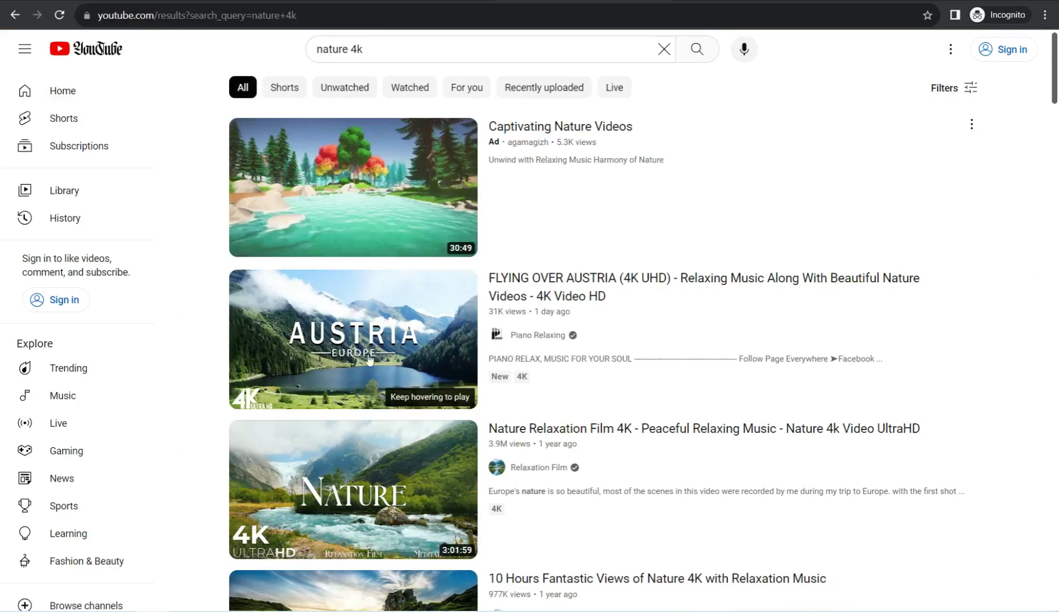
{"action": "scroll", "coordinate": [341, 292], "scroll_direction": "down", "scroll_amount": 3}
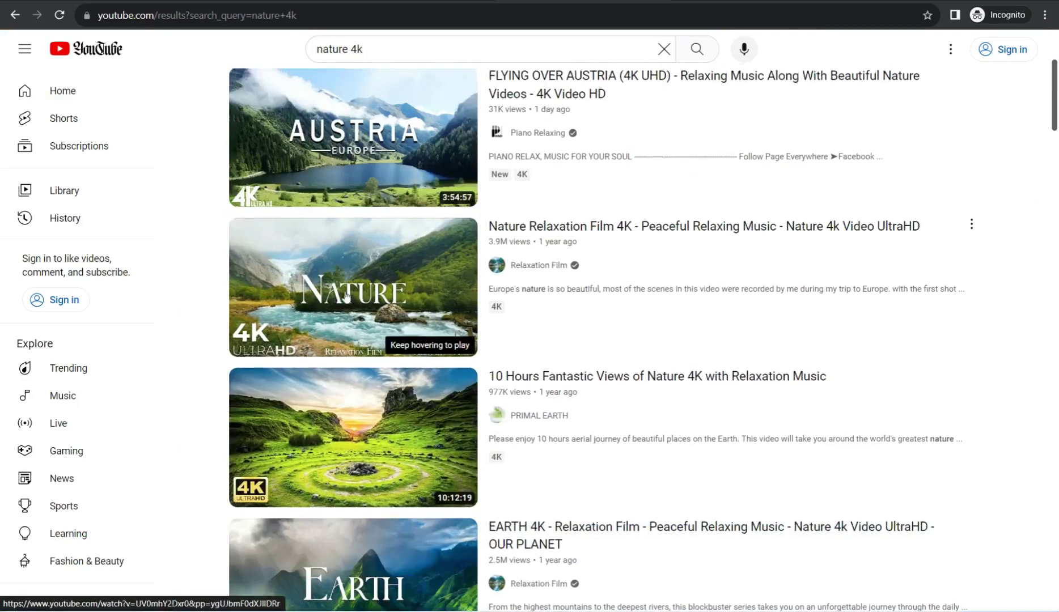
{"action": "scroll", "coordinate": [341, 292], "scroll_direction": "up", "scroll_amount": 3}
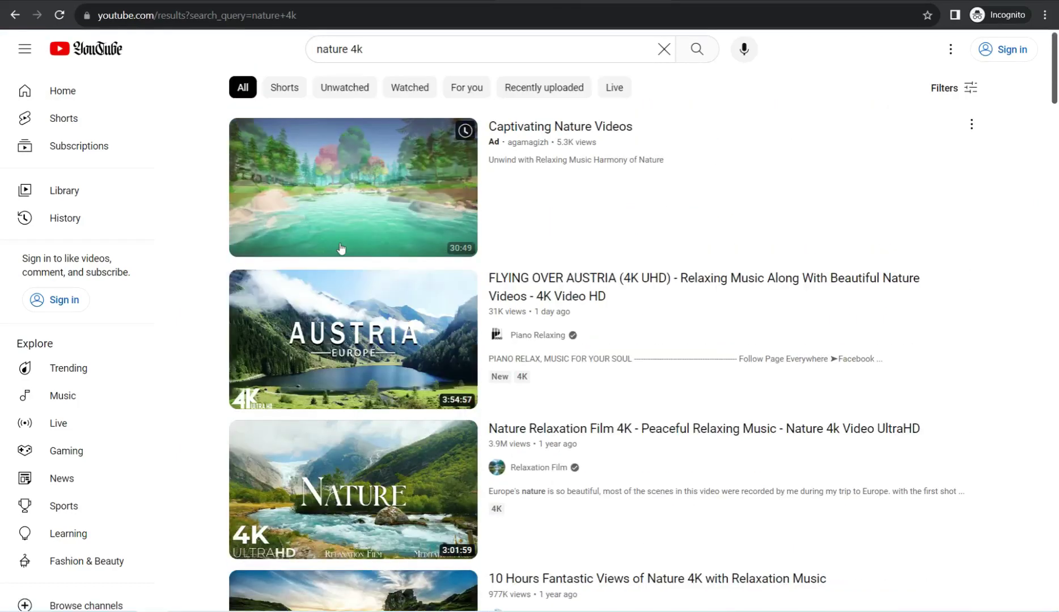
Step: Filter the nature 4k results to Creative Commons videos and look through the free 4K footage
{"action": "left_click", "coordinate": [956, 95]}
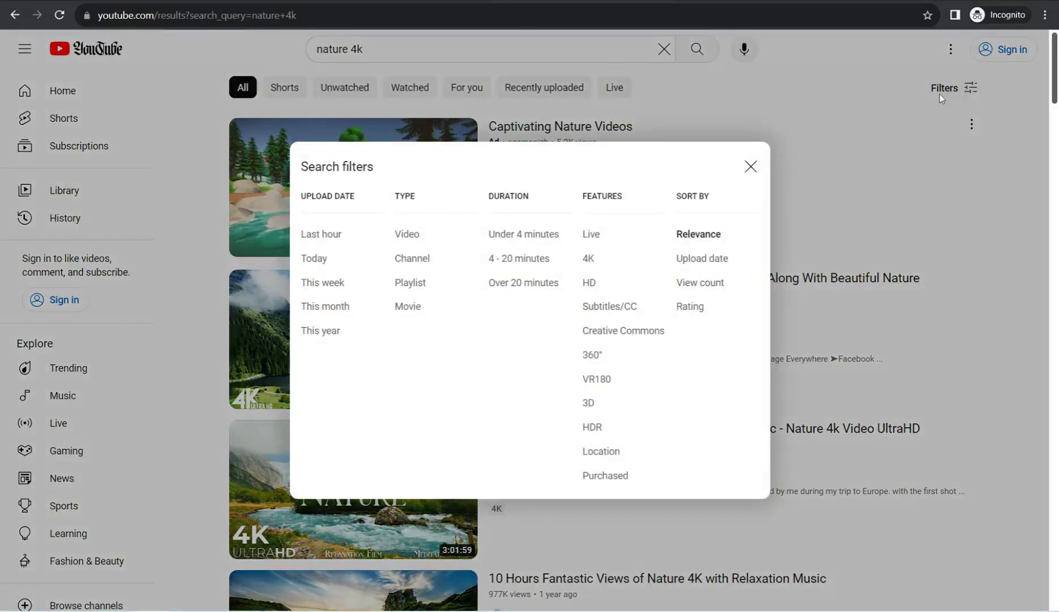
{"action": "left_click", "coordinate": [612, 336]}
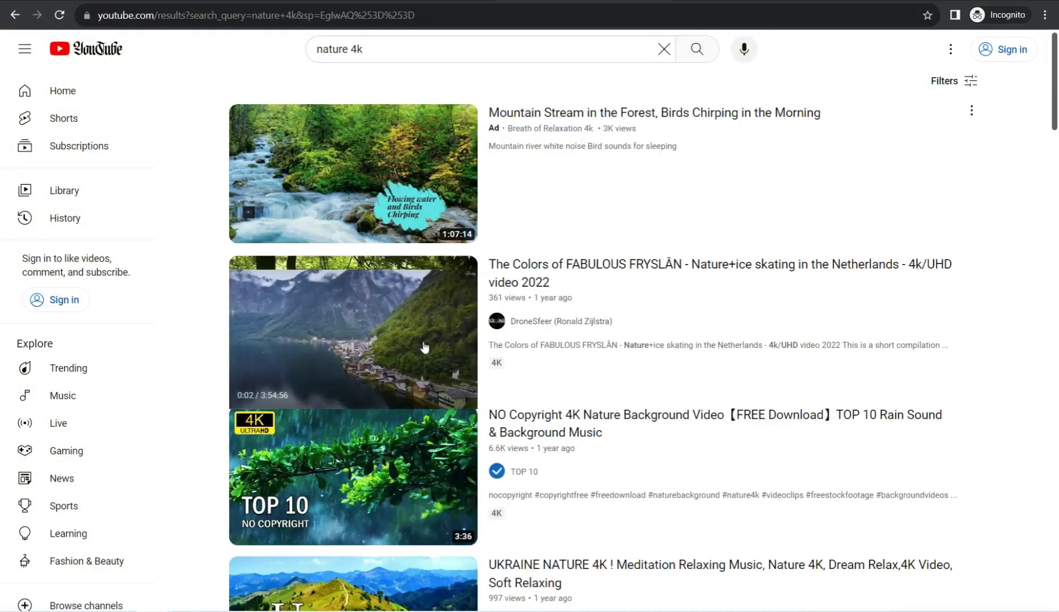
{"action": "scroll", "coordinate": [332, 253], "scroll_direction": "down", "scroll_amount": 10}
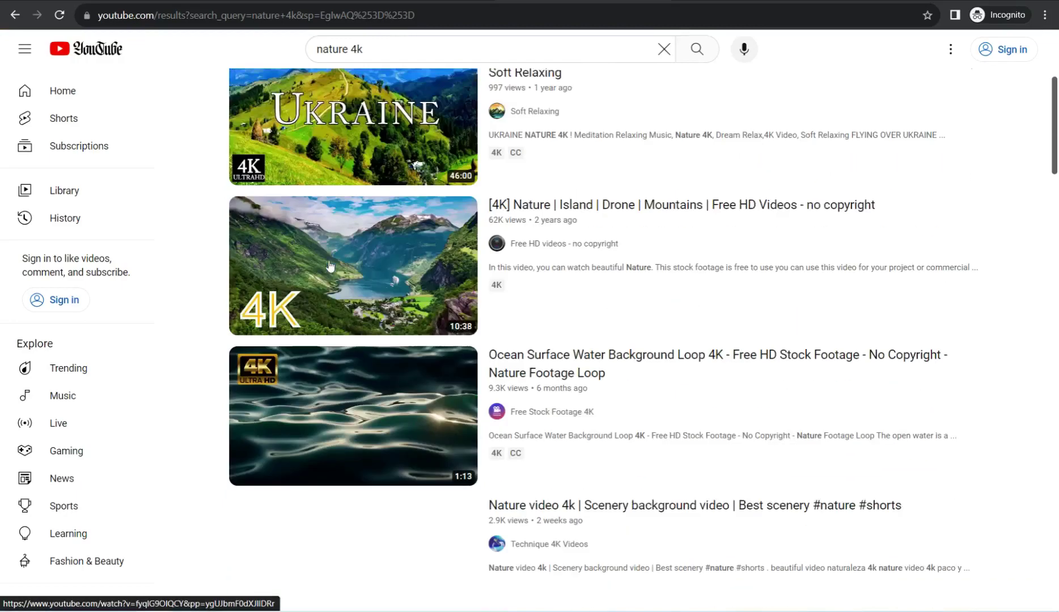
{"action": "mouse_move", "coordinate": [343, 267]}
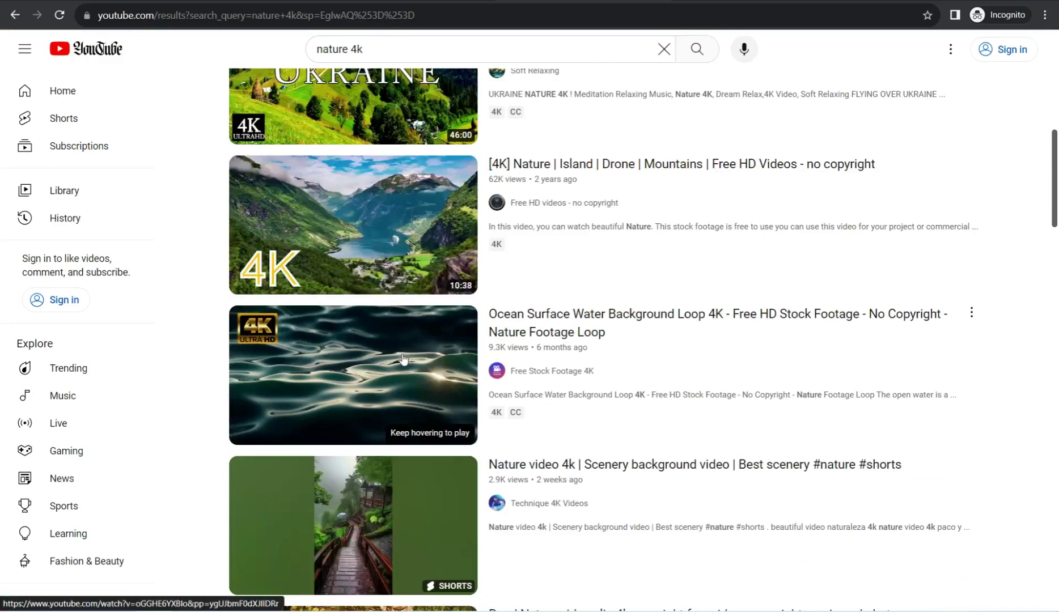
{"action": "mouse_move", "coordinate": [401, 361]}
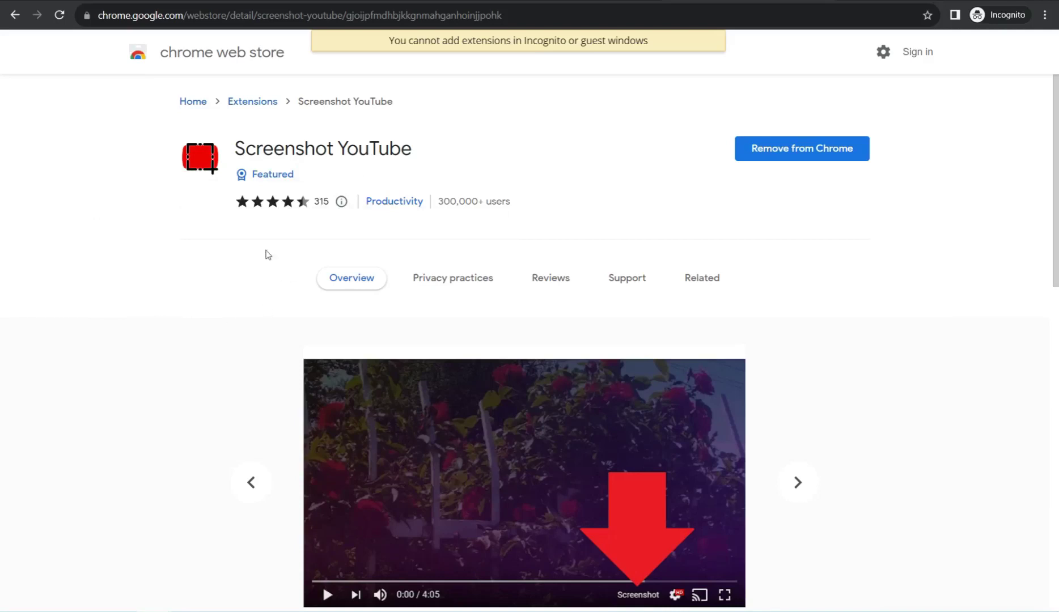
Step: Examine the Screenshot YouTube extension page and further Creative Commons nature videos as sources for still images
{"action": "scroll", "coordinate": [284, 236], "scroll_direction": "down", "scroll_amount": 3}
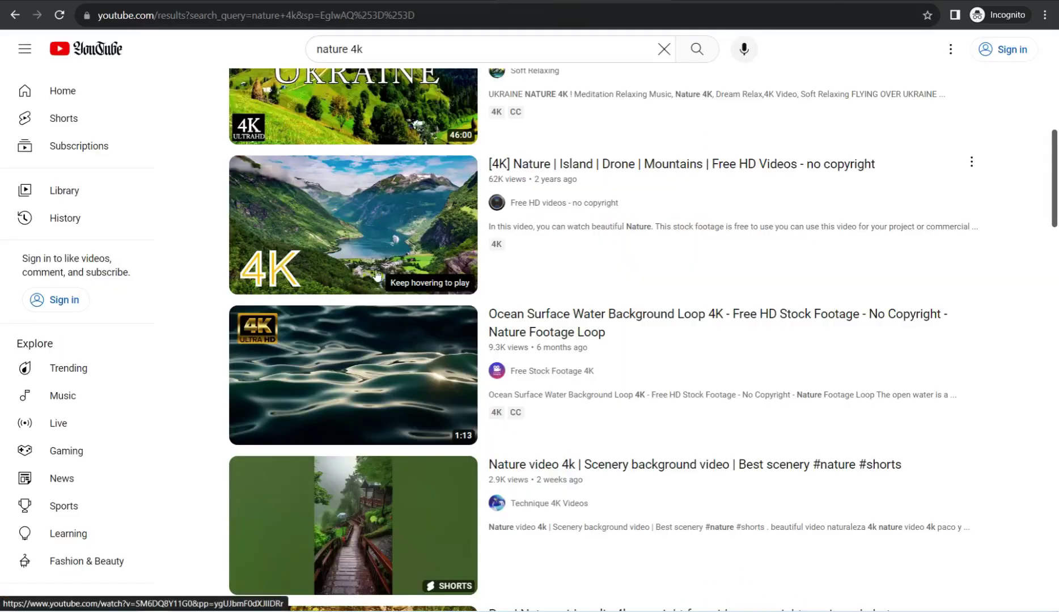
{"action": "scroll", "coordinate": [347, 448], "scroll_direction": "down", "scroll_amount": 3}
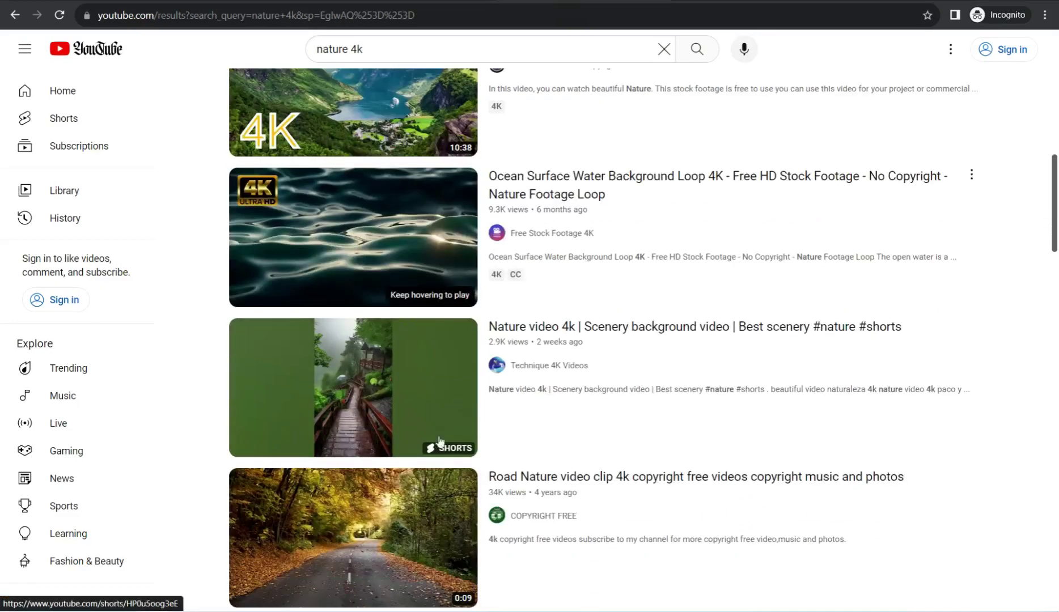
{"action": "scroll", "coordinate": [348, 450], "scroll_direction": "down", "scroll_amount": 3}
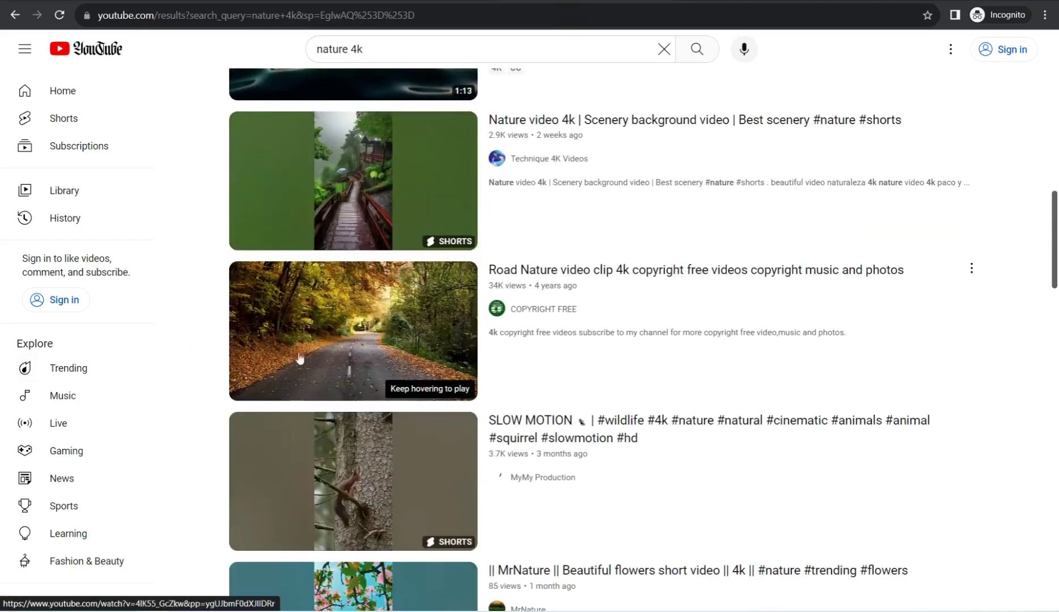
{"action": "mouse_move", "coordinate": [383, 418]}
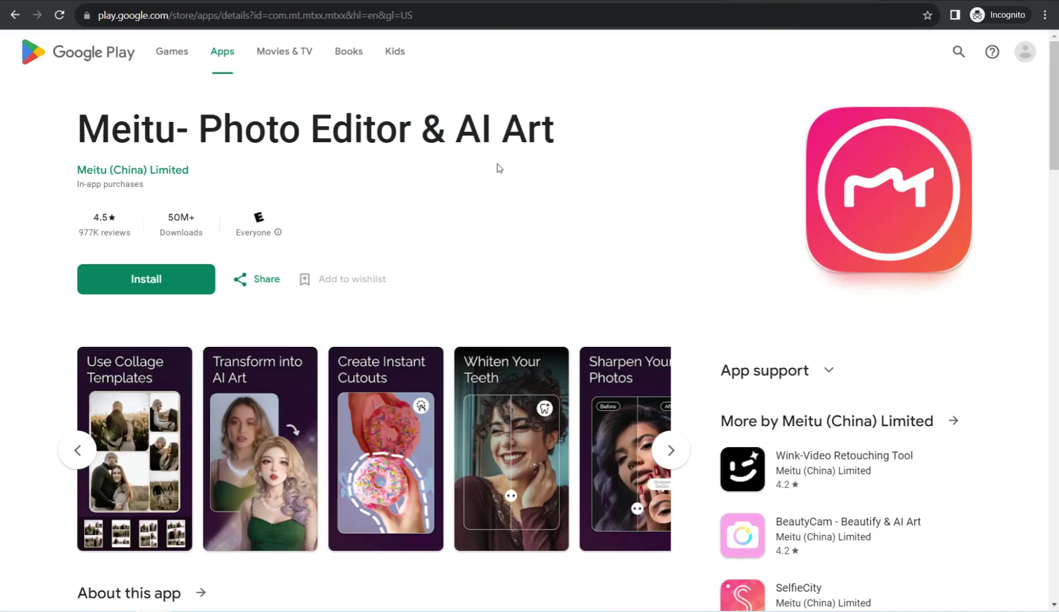
Step: Look through the Google Play page of the Meitu photo editor app
{"action": "scroll", "coordinate": [550, 176], "scroll_direction": "down", "scroll_amount": 1}
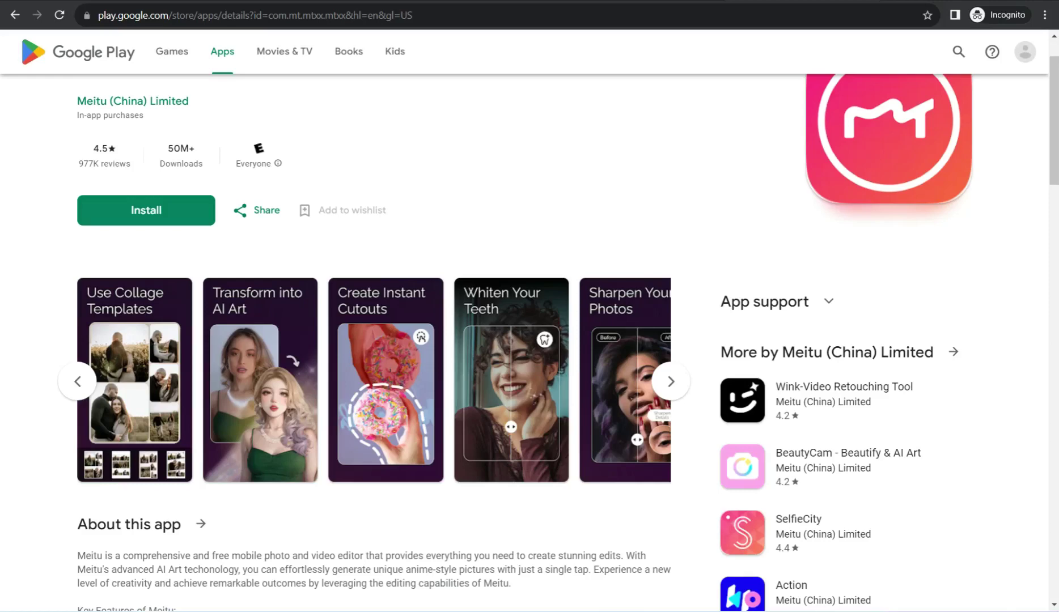
{"action": "left_click", "coordinate": [68, 544]}
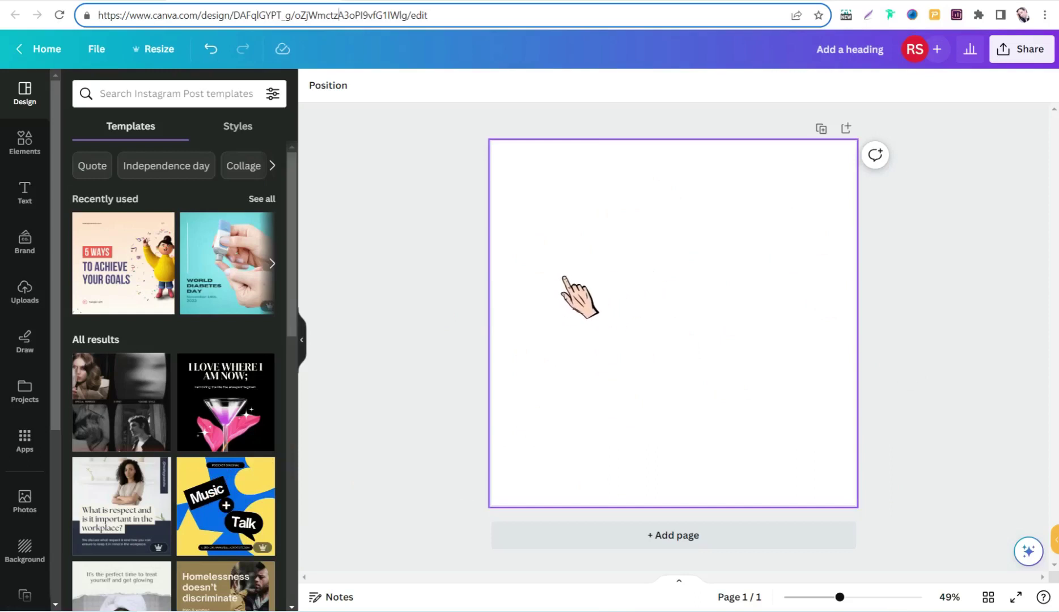
Step: Switch to the blank Canva design and search the photo library for "black"
{"action": "left_click", "coordinate": [25, 500]}
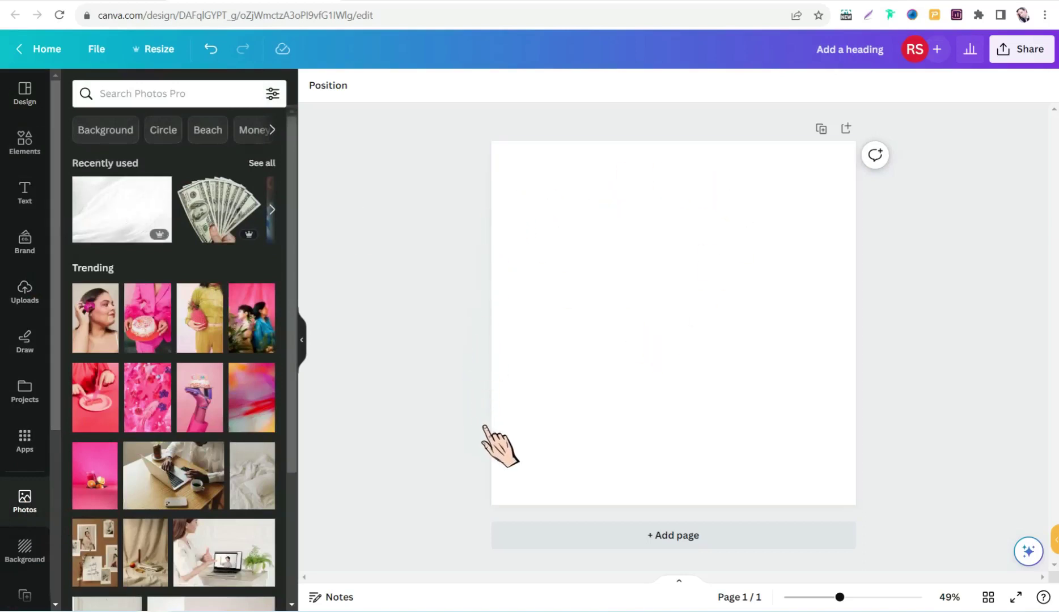
{"action": "left_click", "coordinate": [120, 101]}
{"action": "type", "text": "black"}
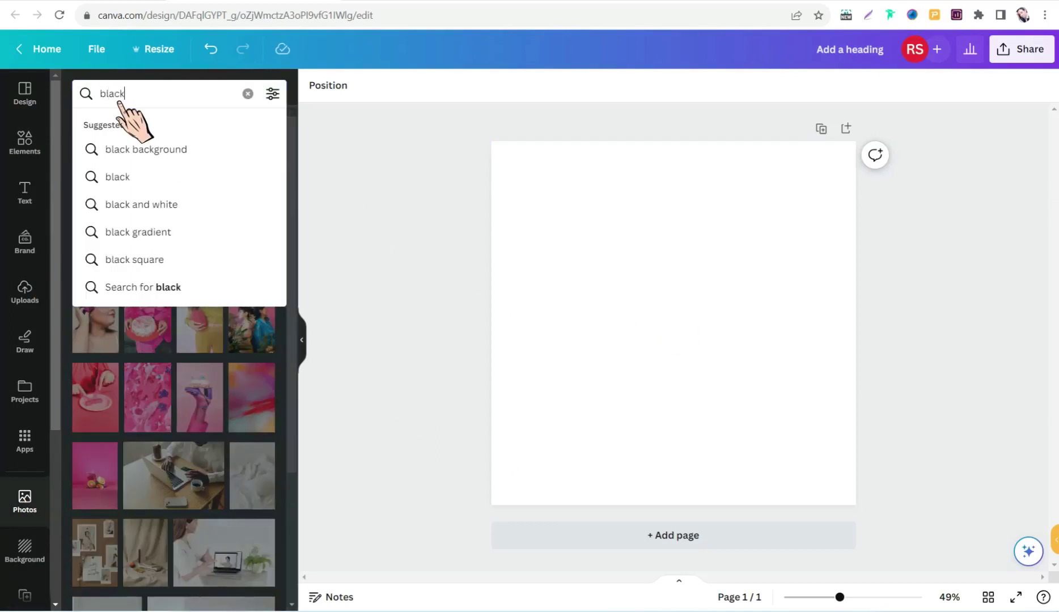
{"action": "key", "text": "Return"}
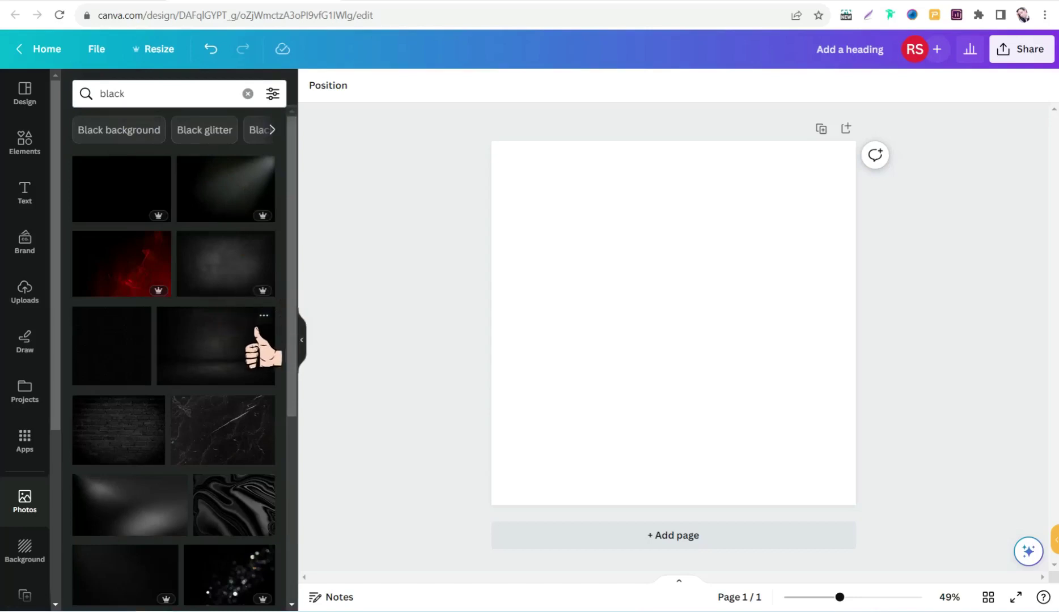
Step: Add the black studio backdrop photo with the softly lit floor to the page and set it as the background
{"action": "scroll", "coordinate": [220, 391], "scroll_direction": "down", "scroll_amount": 1}
{"action": "scroll", "coordinate": [250, 409], "scroll_direction": "down", "scroll_amount": 4}
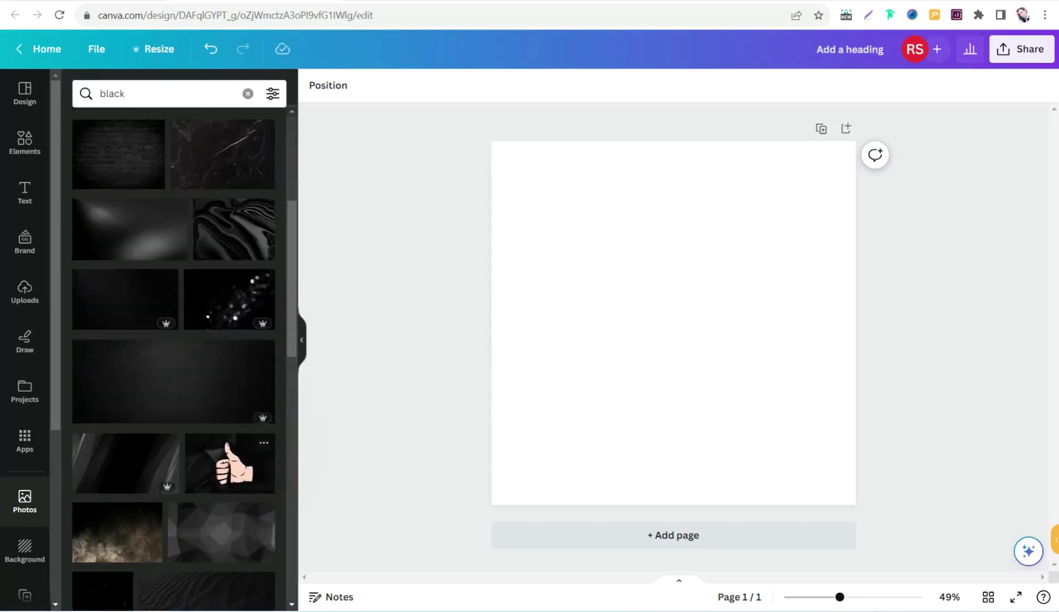
{"action": "scroll", "coordinate": [216, 454], "scroll_direction": "up", "scroll_amount": 3}
{"action": "left_click", "coordinate": [218, 294]}
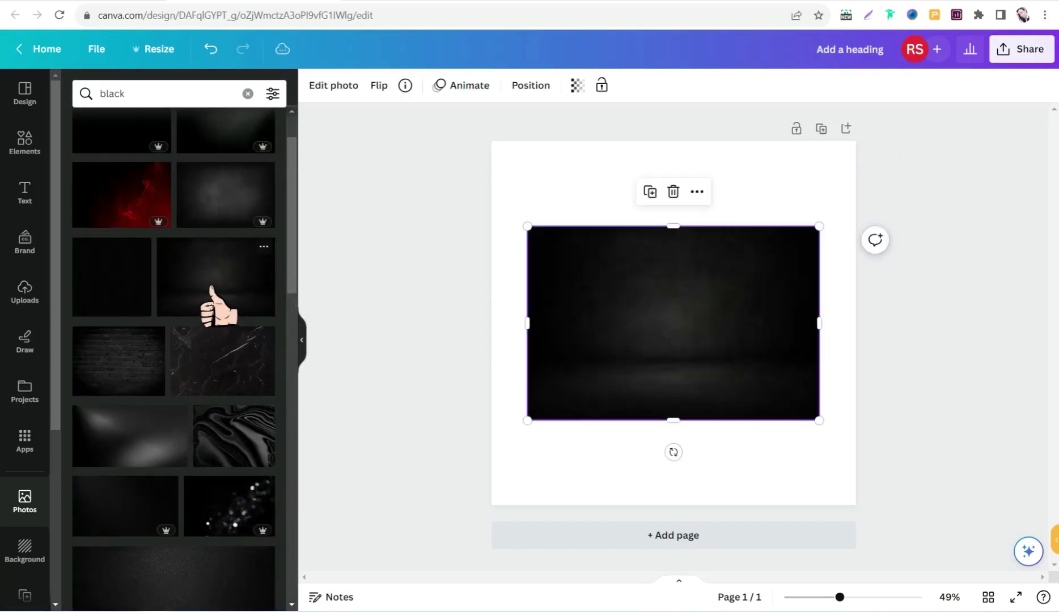
{"action": "right_click", "coordinate": [587, 319]}
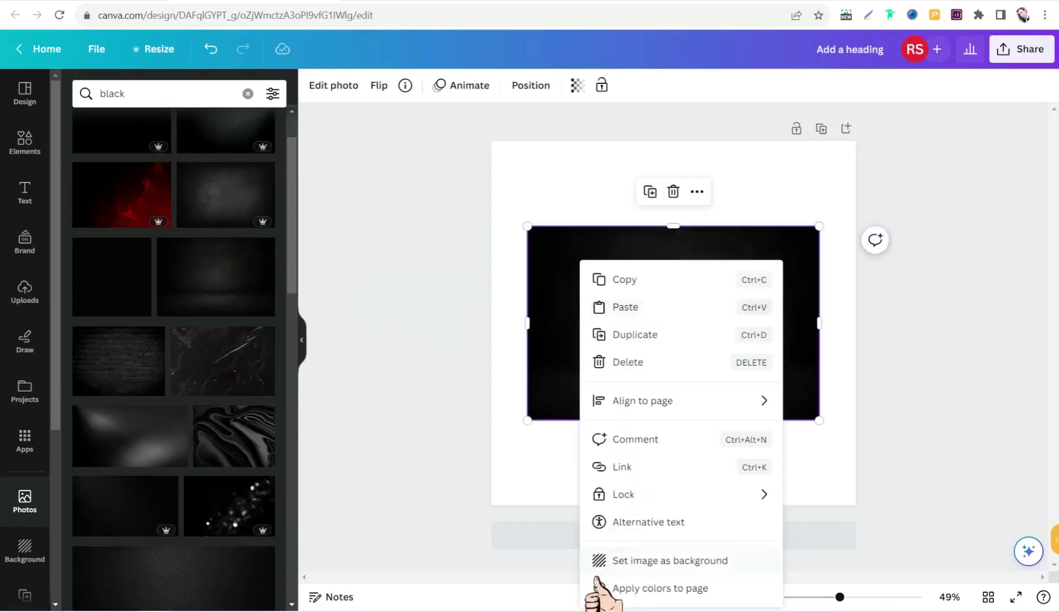
{"action": "left_click", "coordinate": [664, 561]}
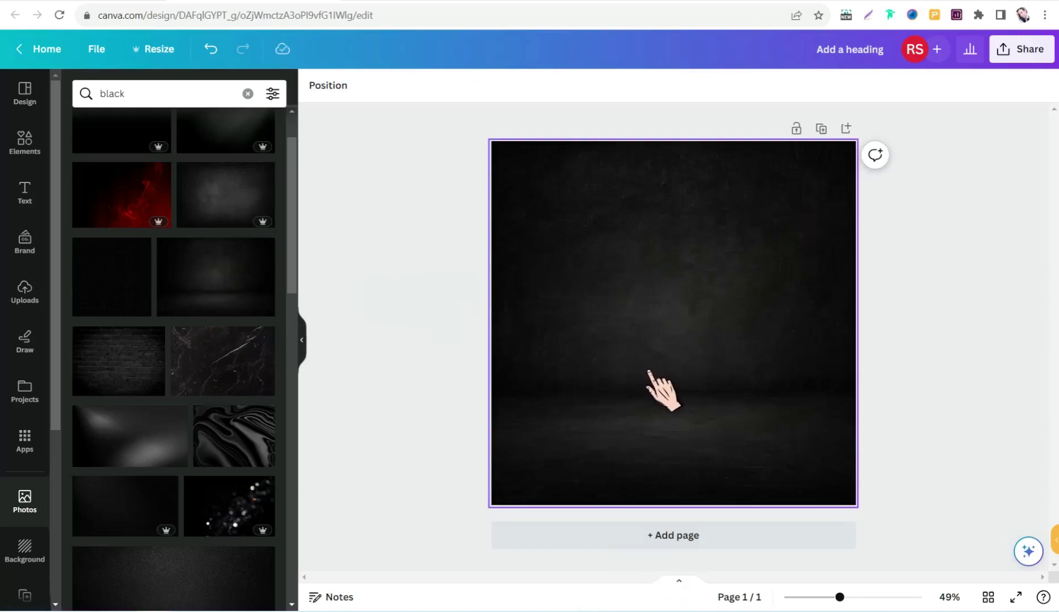
Step: Search the elements for "instagram followers" and limit the results to graphics
{"action": "left_click", "coordinate": [18, 153]}
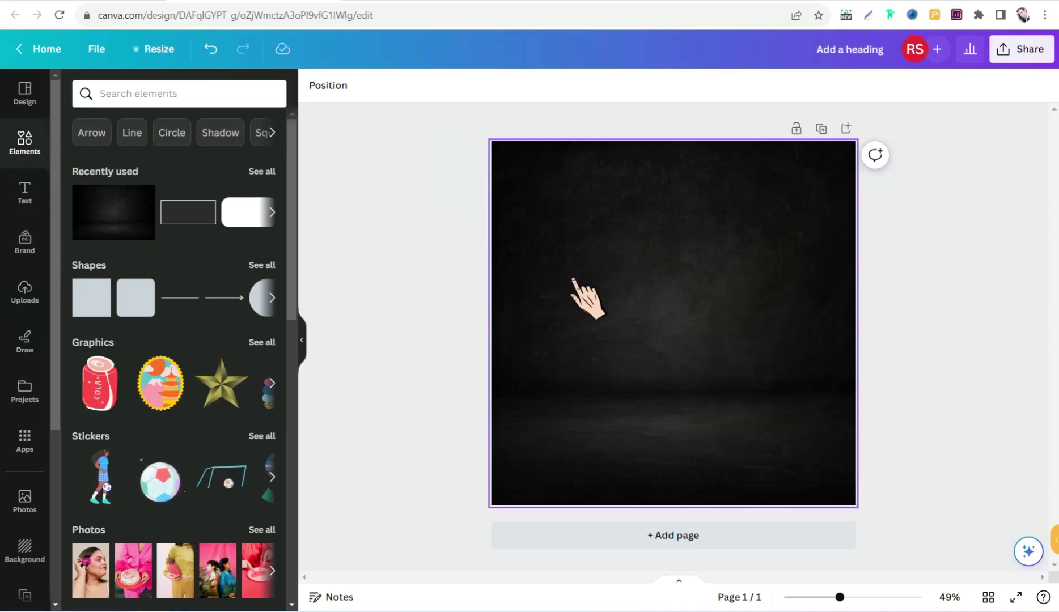
{"action": "left_click", "coordinate": [158, 98]}
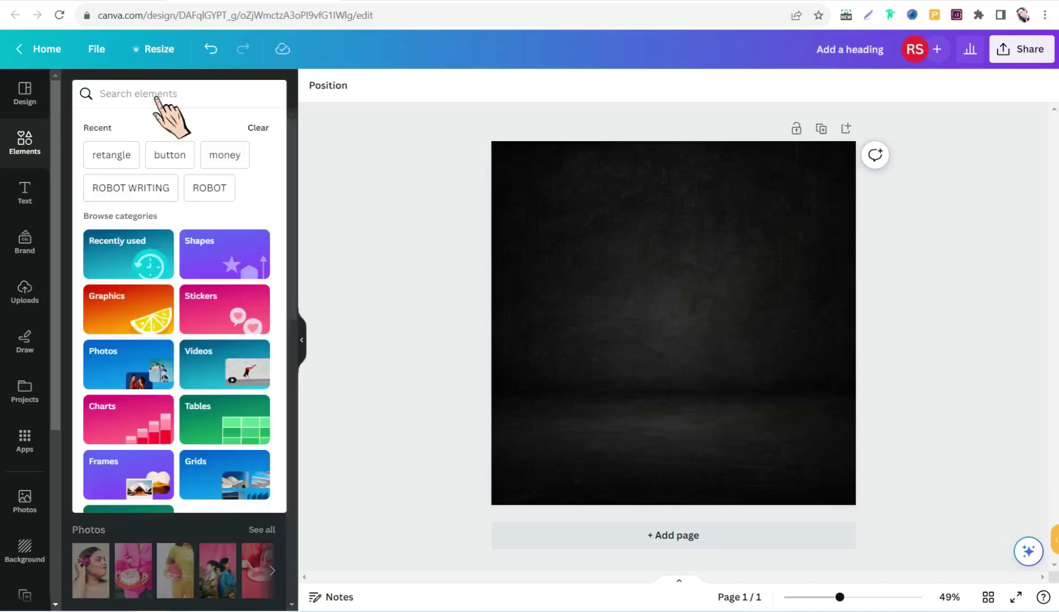
{"action": "type", "text": "instagram "}
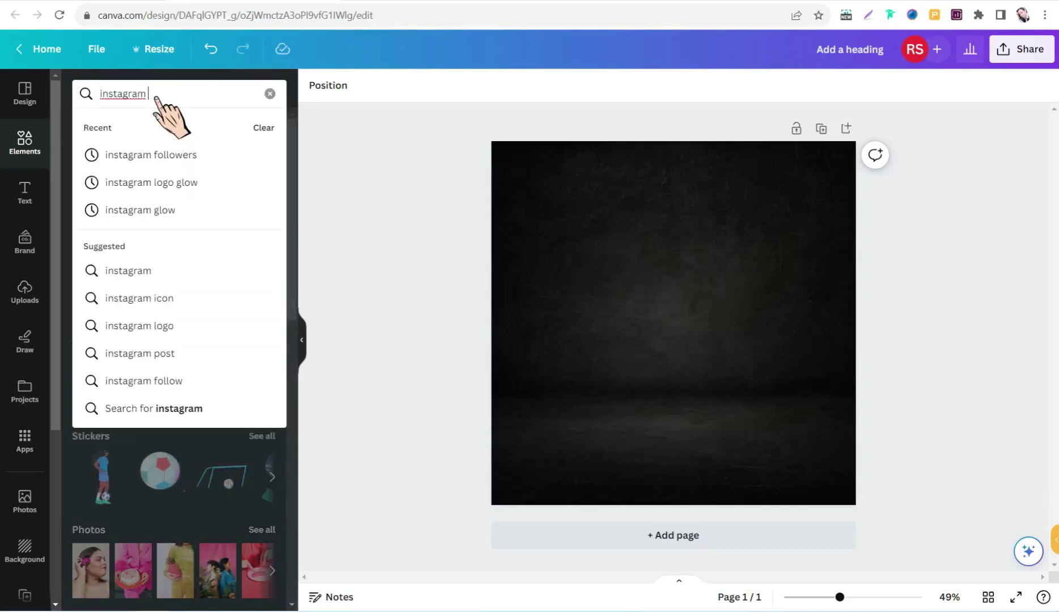
{"action": "type", "text": "followers"}
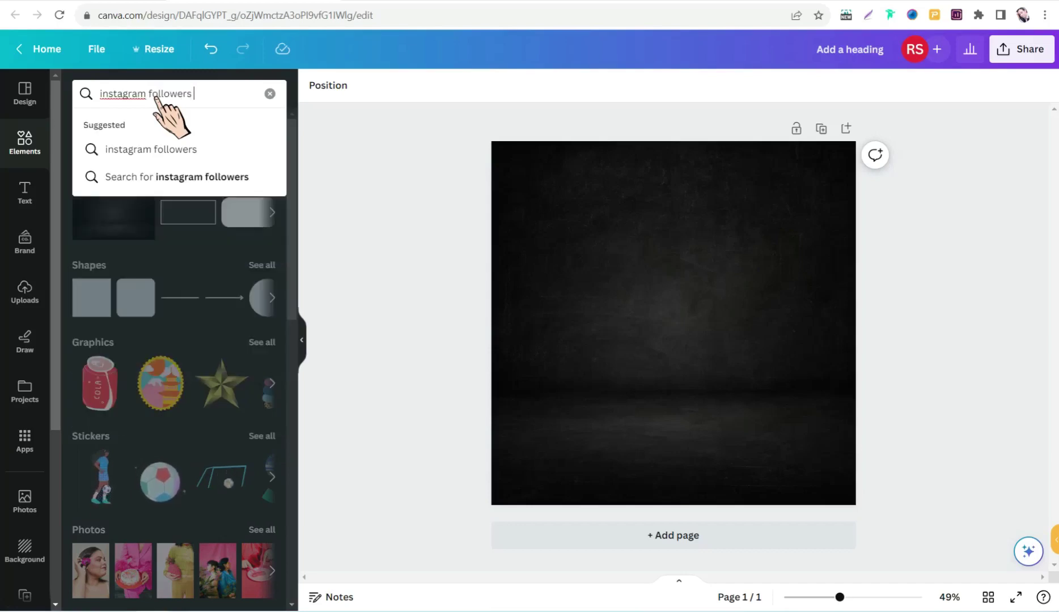
{"action": "key", "text": "Return"}
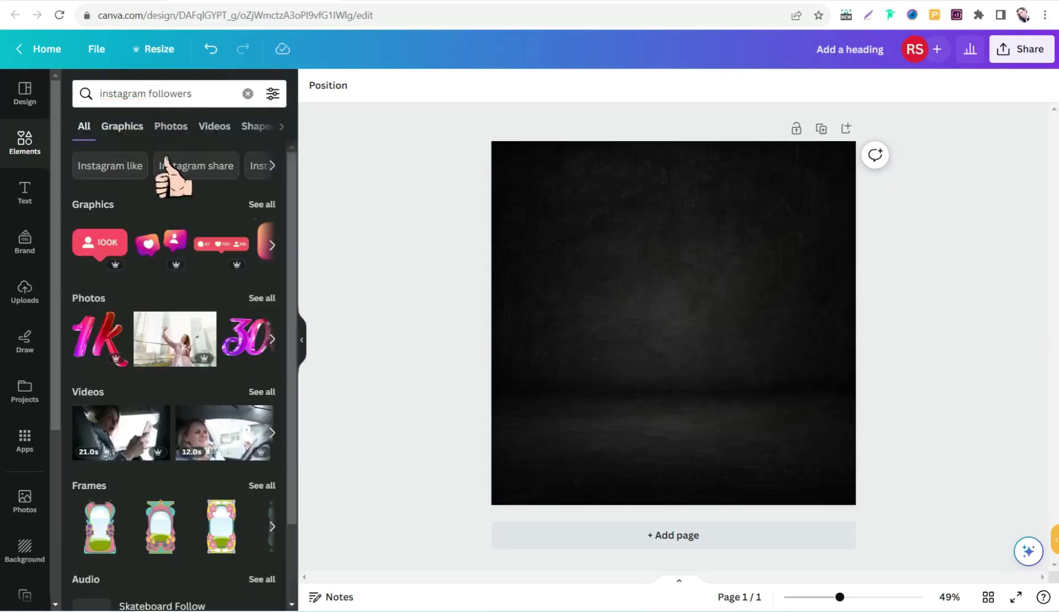
{"action": "left_click", "coordinate": [122, 129]}
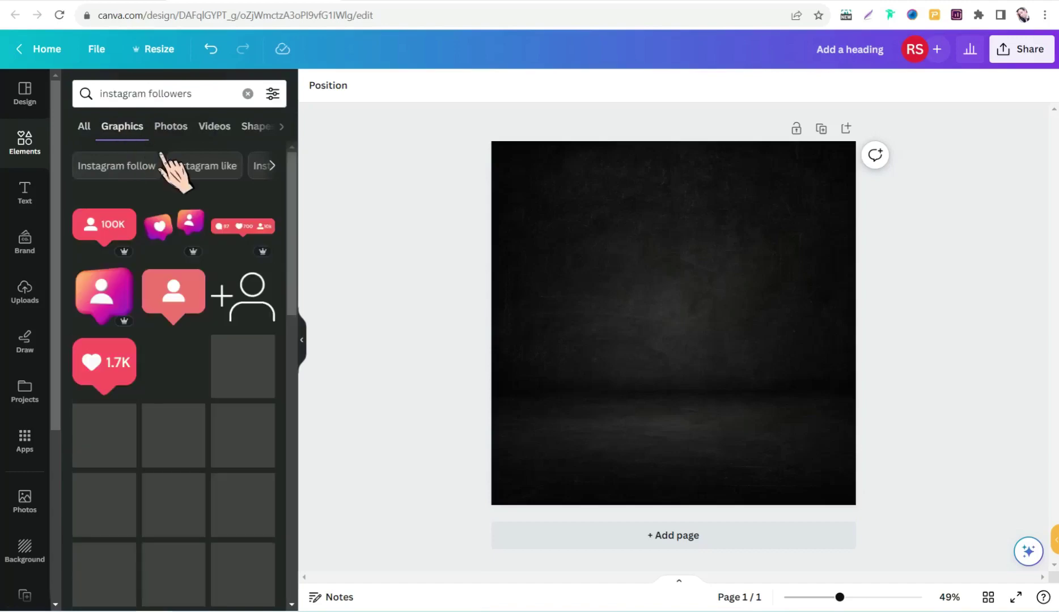
Step: Add the red 50K speech-bubble graphic, shrink it to about half the page width and place it in the page's upper-left area
{"action": "scroll", "coordinate": [208, 227], "scroll_direction": "down", "scroll_amount": 6}
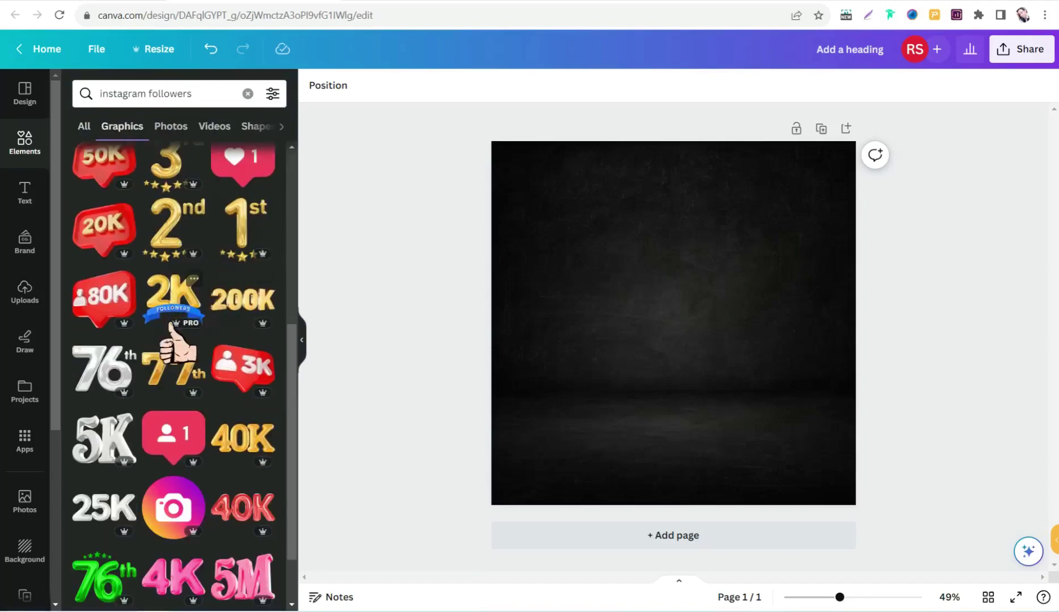
{"action": "scroll", "coordinate": [171, 326], "scroll_direction": "down", "scroll_amount": 1}
{"action": "scroll", "coordinate": [129, 266], "scroll_direction": "up", "scroll_amount": 5}
{"action": "scroll", "coordinate": [170, 340], "scroll_direction": "down", "scroll_amount": 3}
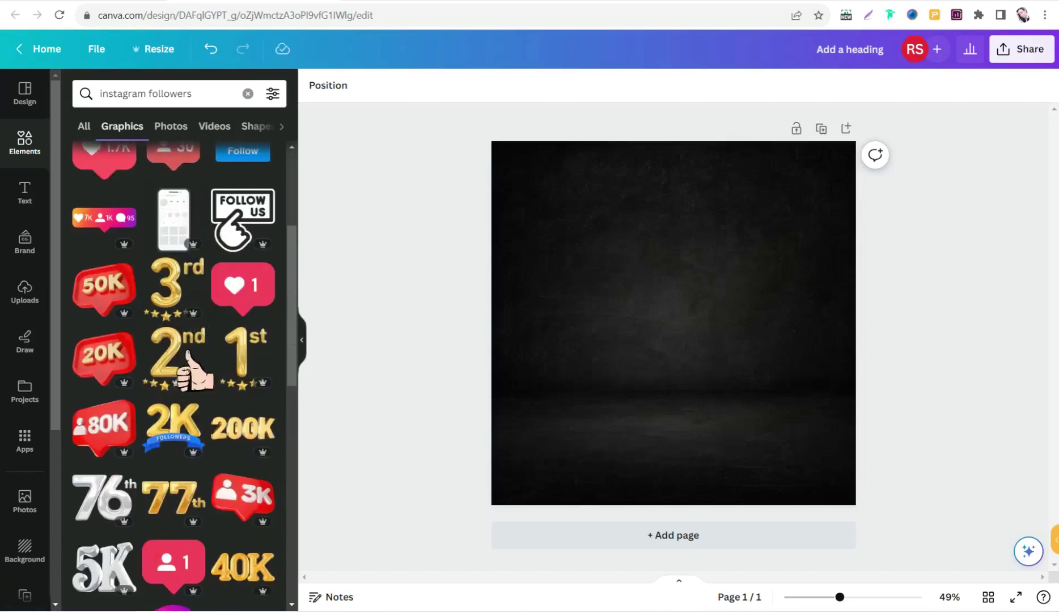
{"action": "left_click", "coordinate": [102, 303]}
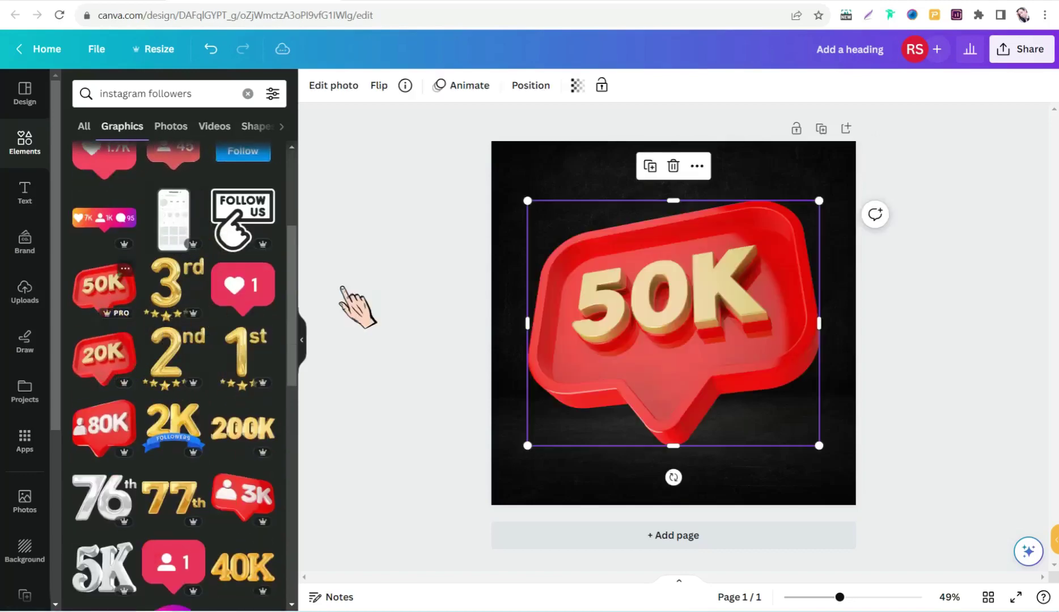
{"action": "left_click_drag", "start_coordinate": [817, 201], "coordinate": [703, 298]}
{"action": "left_click_drag", "start_coordinate": [612, 423], "coordinate": [604, 303]}
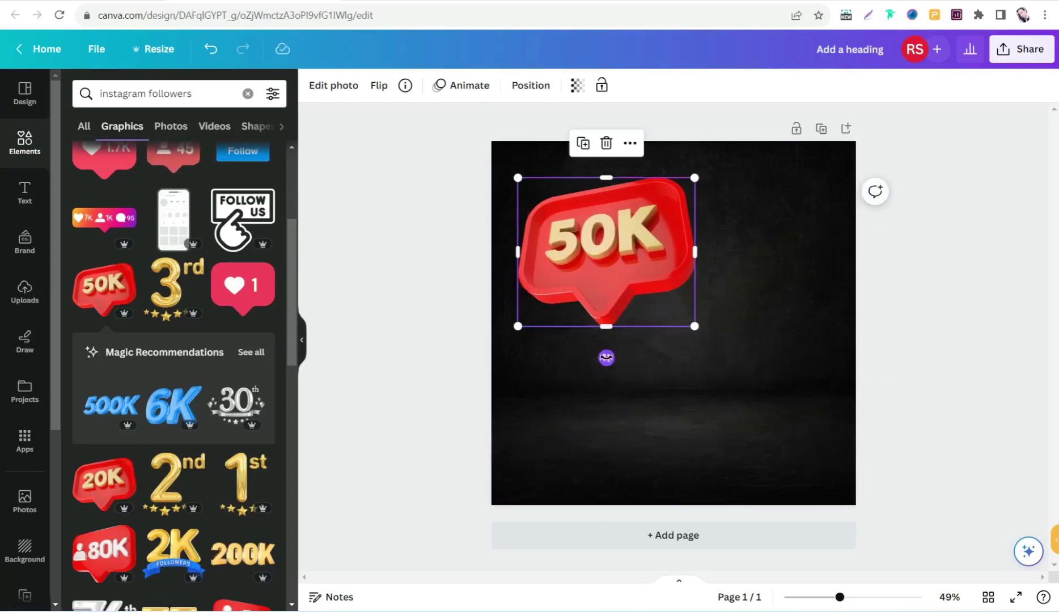
Step: Tilt the 50K speech-bubble graphic slightly counterclockwise and shrink it a little in the page's upper-left area
{"action": "left_click_drag", "start_coordinate": [607, 357], "coordinate": [616, 358]}
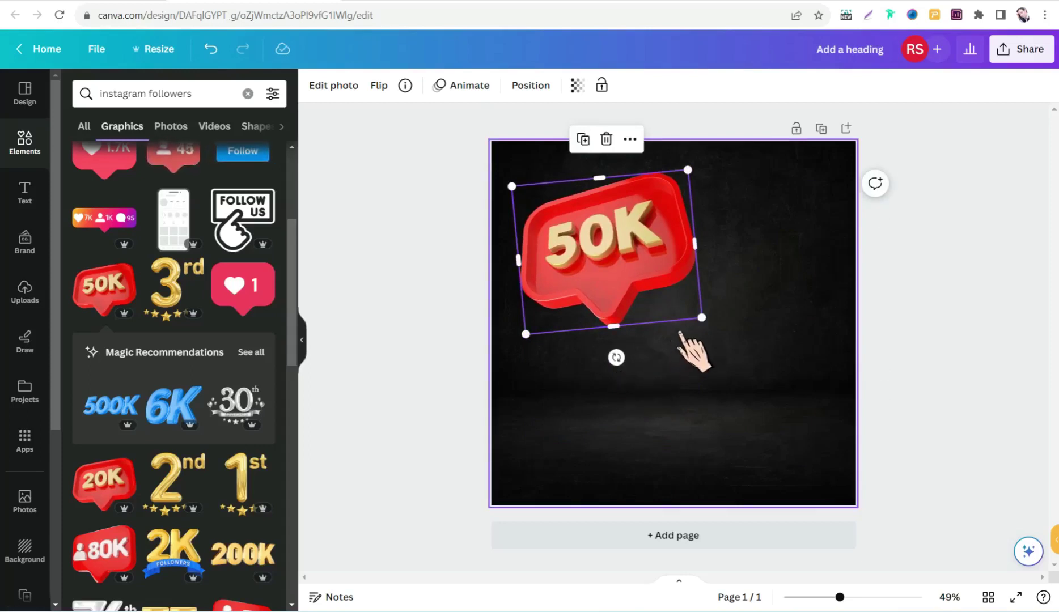
{"action": "left_click_drag", "start_coordinate": [703, 321], "coordinate": [701, 319]}
{"action": "left_click_drag", "start_coordinate": [653, 294], "coordinate": [696, 309]}
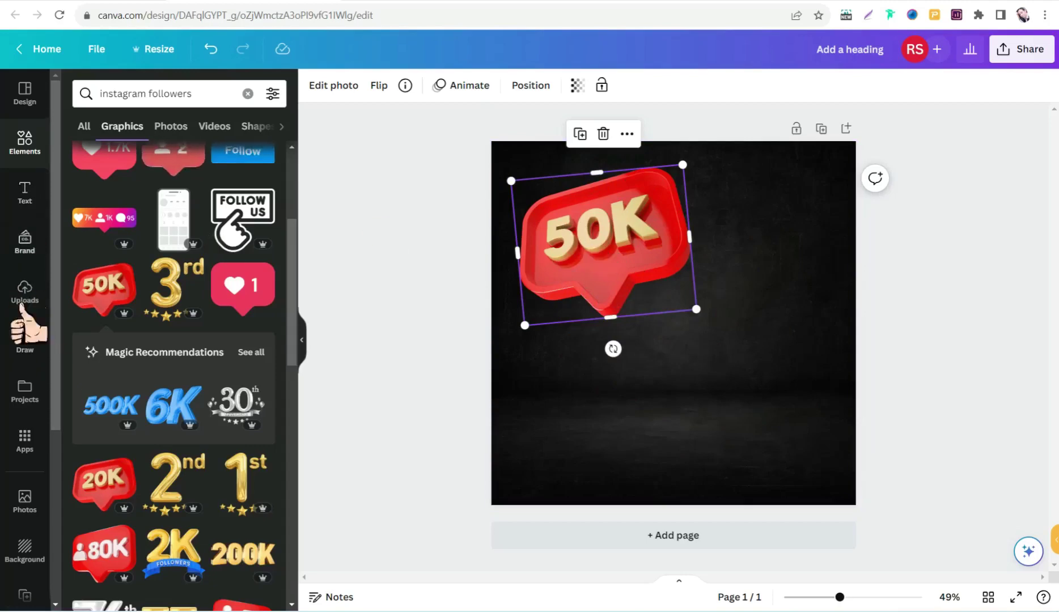
Step: Search the photo library for "amazed pointing" and limit the results to cut-outs only
{"action": "left_click", "coordinate": [24, 493]}
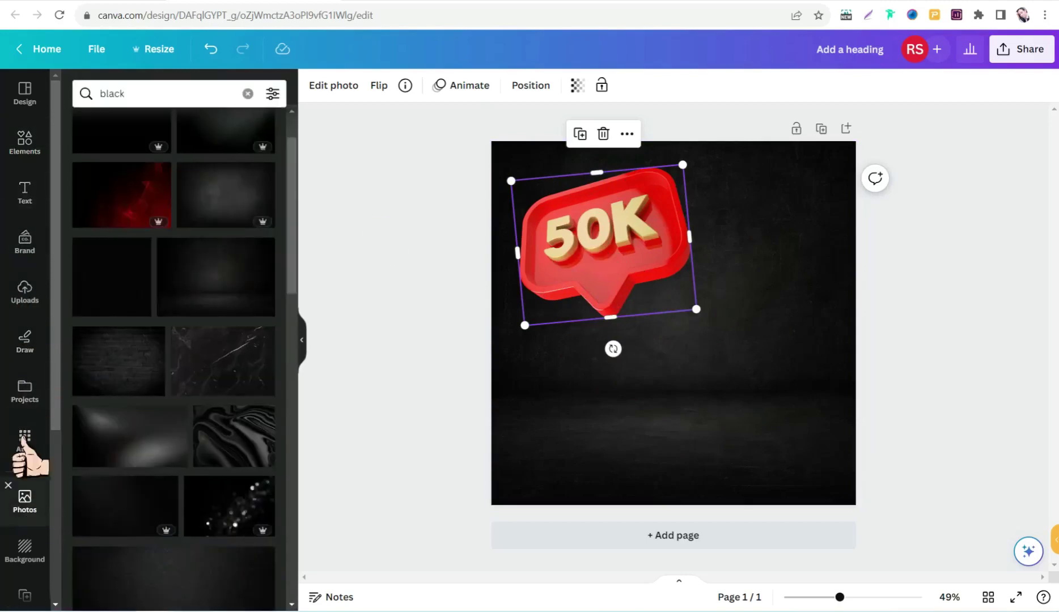
{"action": "left_click", "coordinate": [247, 94]}
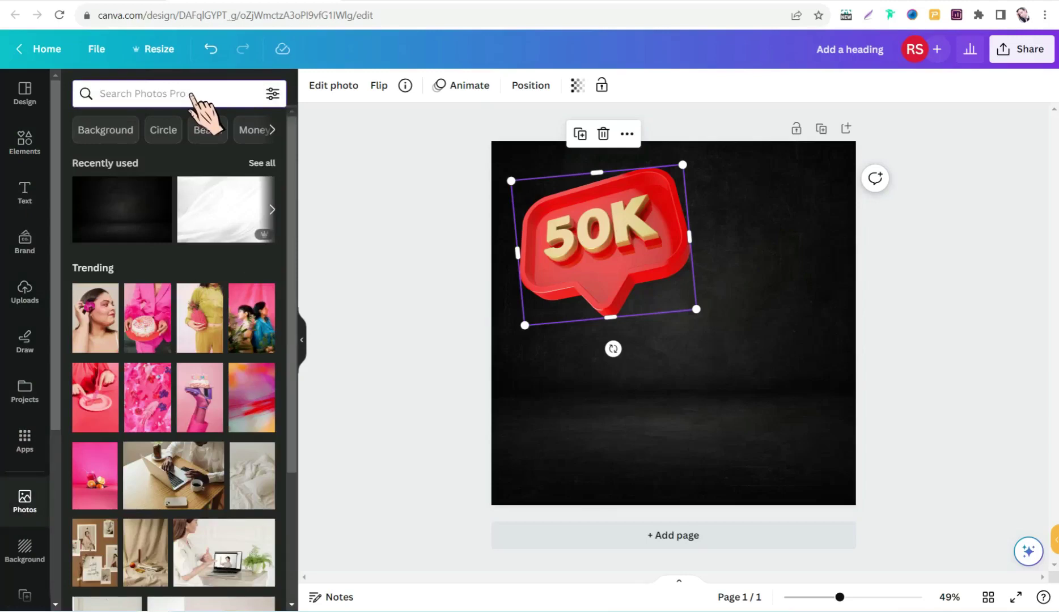
{"action": "type", "text": "amazed pointi"}
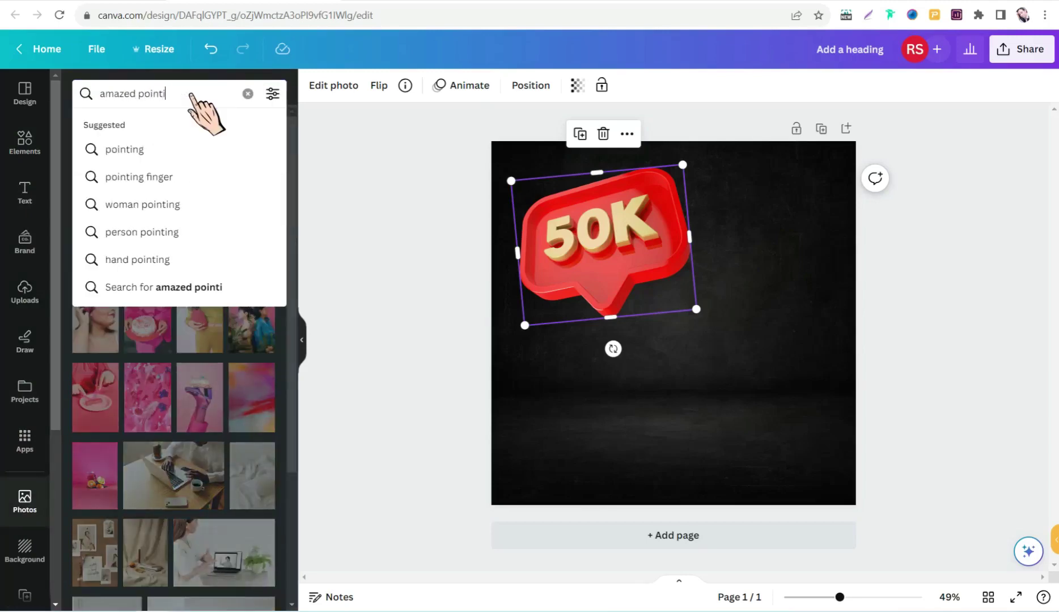
{"action": "key", "text": "Return"}
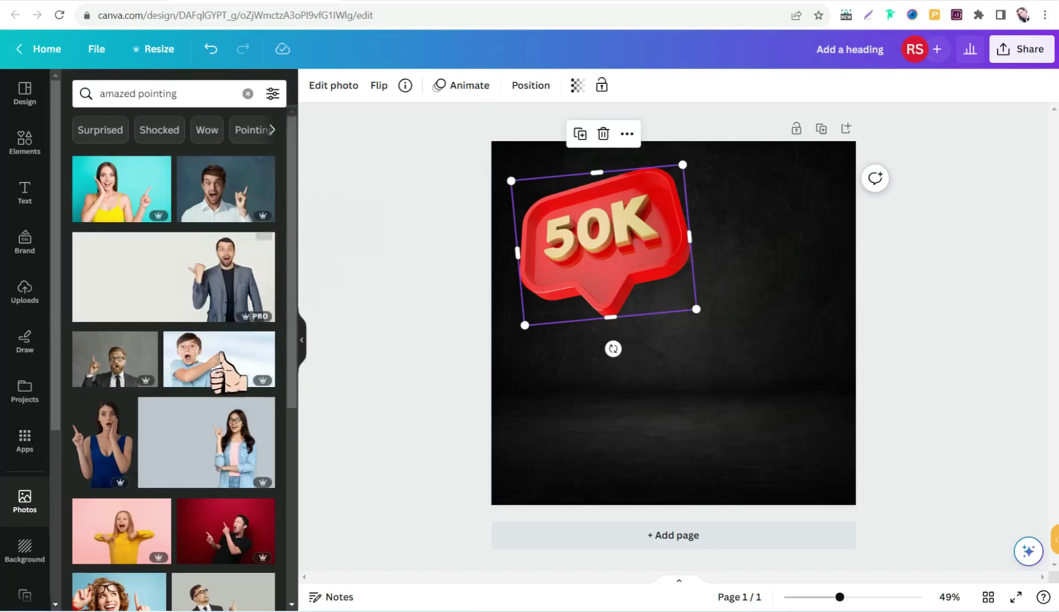
{"action": "scroll", "coordinate": [229, 352], "scroll_direction": "down", "scroll_amount": 5}
{"action": "scroll", "coordinate": [204, 250], "scroll_direction": "down", "scroll_amount": 3}
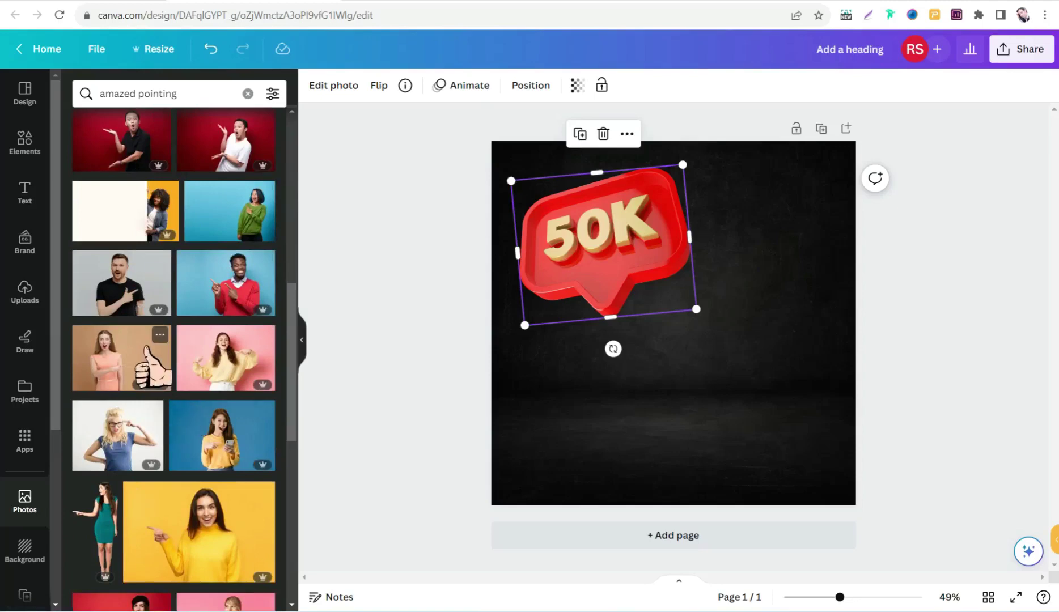
{"action": "left_click", "coordinate": [272, 94]}
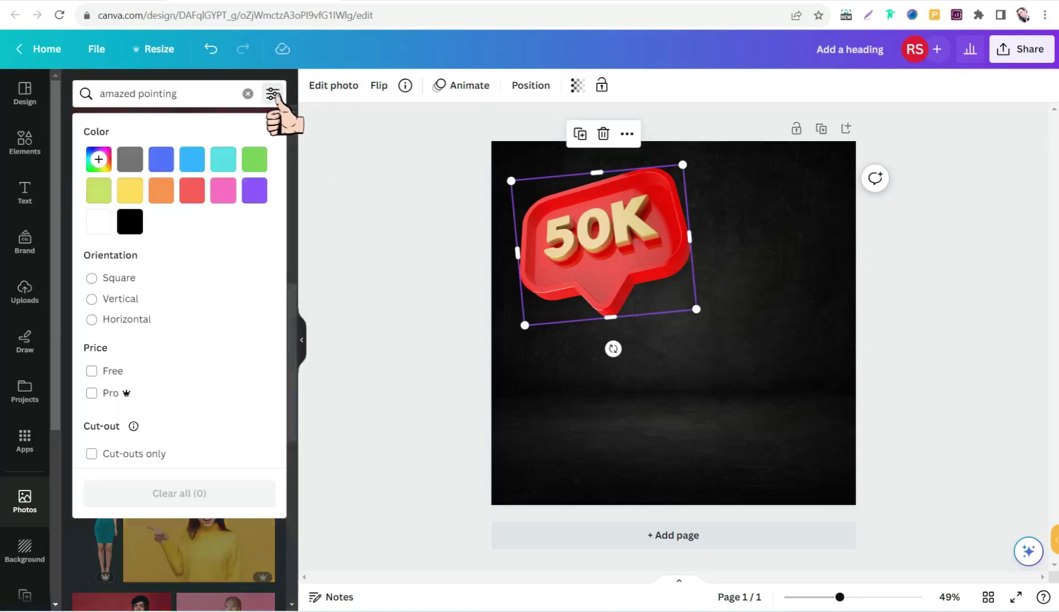
{"action": "left_click", "coordinate": [91, 454]}
{"action": "left_click", "coordinate": [309, 299]}
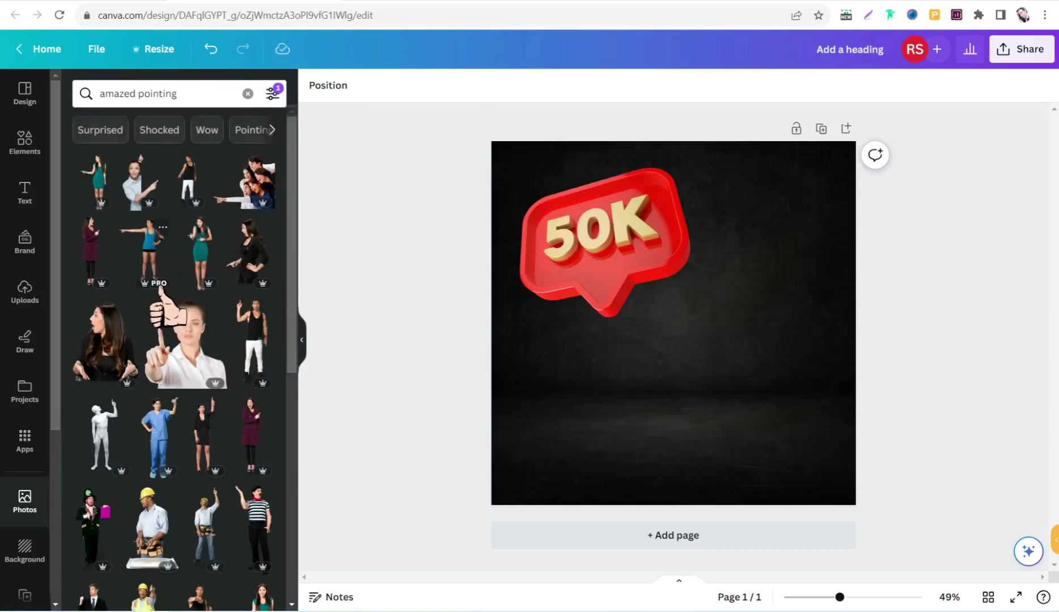
Step: Add the cut-out of the pointing man in blue shirt and tie at the page's lower right and nudge the 50K bubble toward the upper-left corner
{"action": "scroll", "coordinate": [218, 357], "scroll_direction": "down", "scroll_amount": 4}
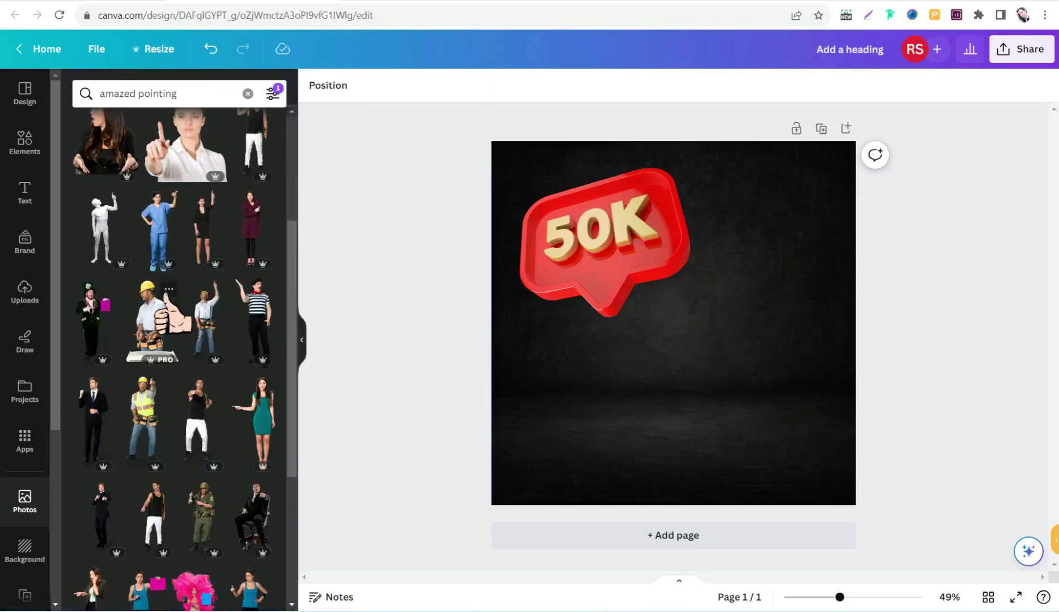
{"action": "scroll", "coordinate": [170, 309], "scroll_direction": "down", "scroll_amount": 5}
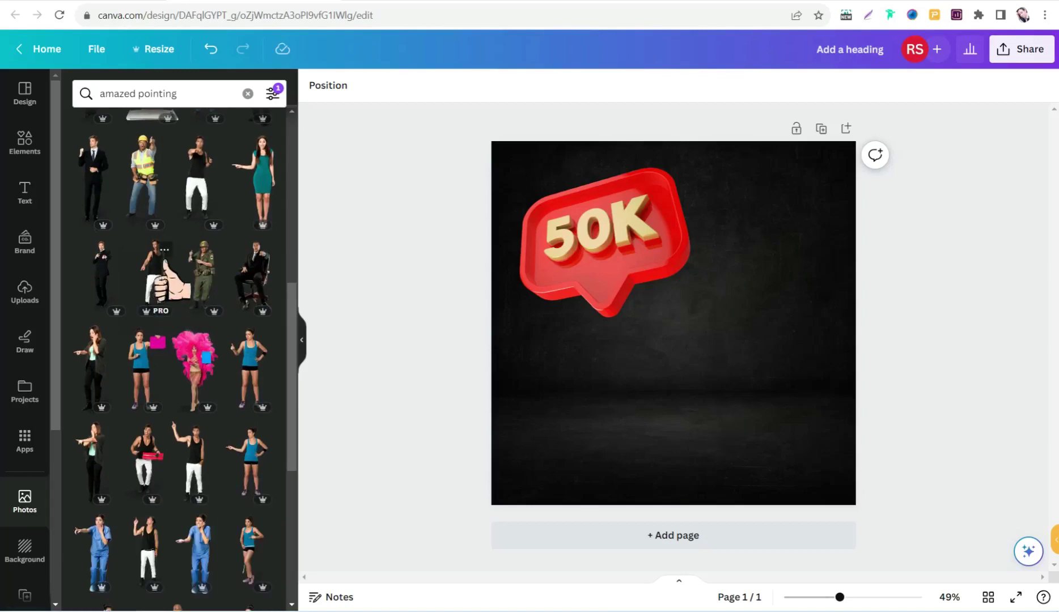
{"action": "scroll", "coordinate": [181, 318], "scroll_direction": "down", "scroll_amount": 3}
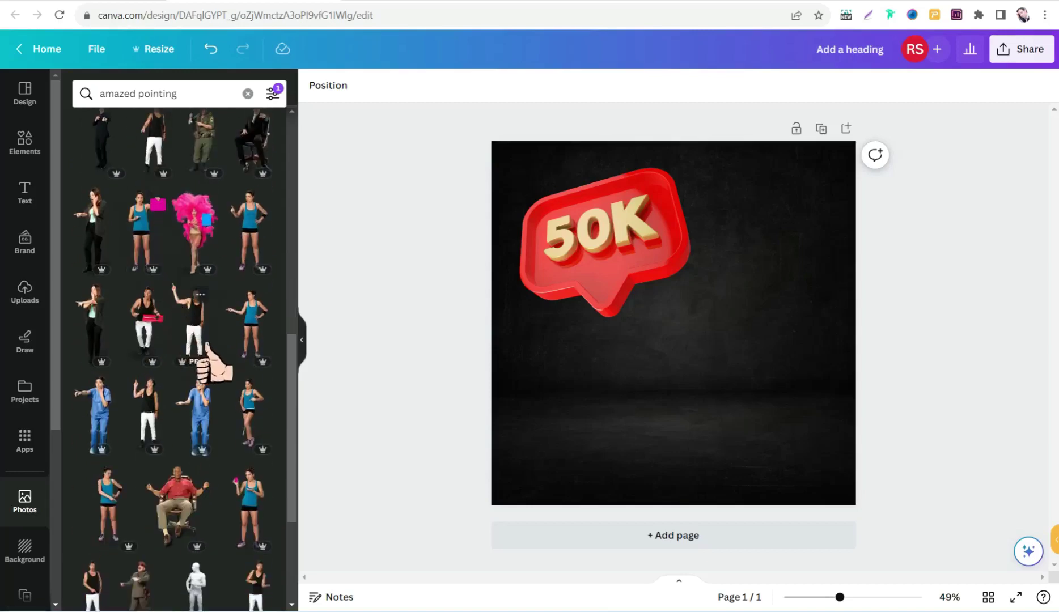
{"action": "scroll", "coordinate": [159, 435], "scroll_direction": "down", "scroll_amount": 4}
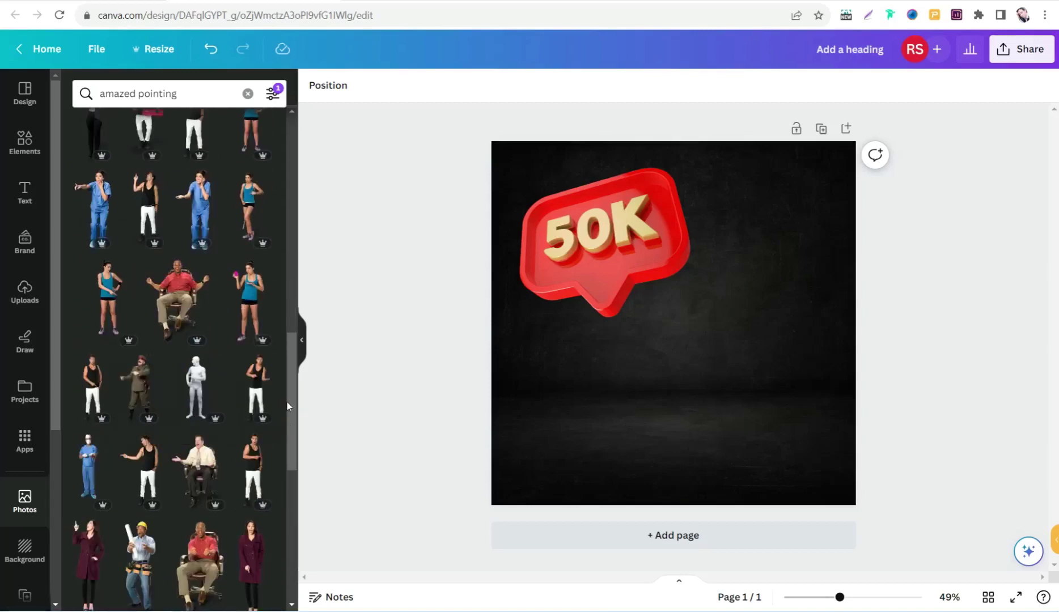
{"action": "scroll", "coordinate": [250, 411], "scroll_direction": "down", "scroll_amount": 8}
{"action": "scroll", "coordinate": [221, 326], "scroll_direction": "down", "scroll_amount": 10}
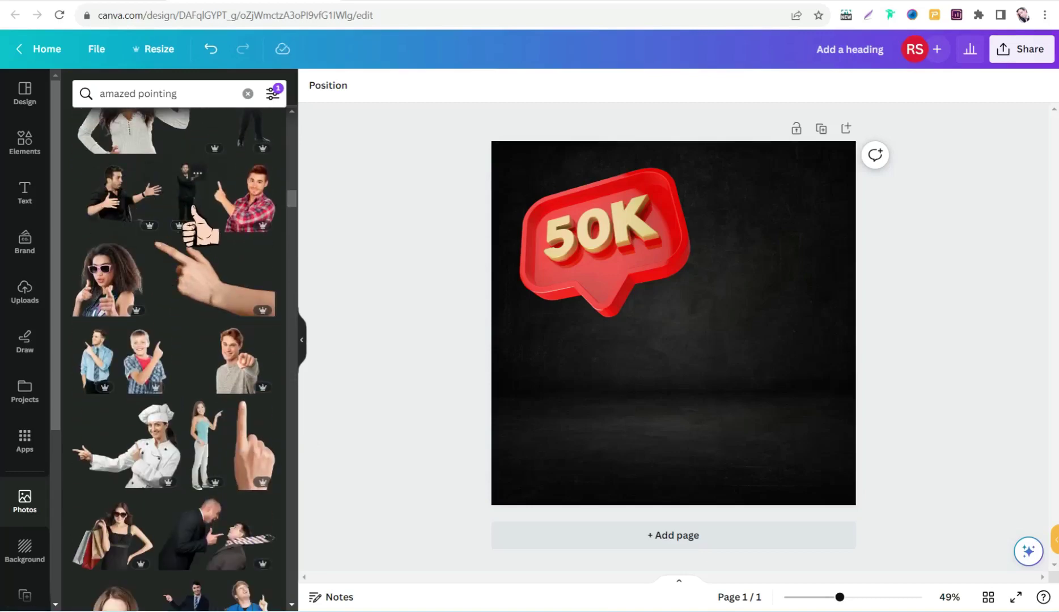
{"action": "left_click", "coordinate": [89, 365]}
{"action": "left_click_drag", "start_coordinate": [696, 369], "coordinate": [789, 415]}
{"action": "left_click_drag", "start_coordinate": [610, 279], "coordinate": [584, 245]}
{"action": "left_click_drag", "start_coordinate": [771, 365], "coordinate": [776, 364]}
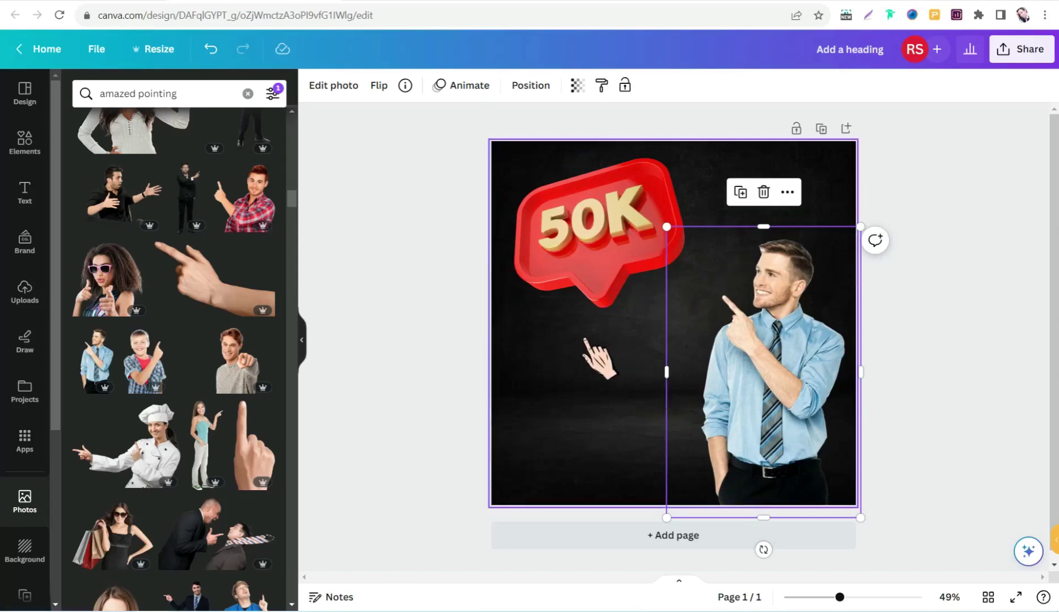
{"action": "left_click", "coordinate": [571, 345]}
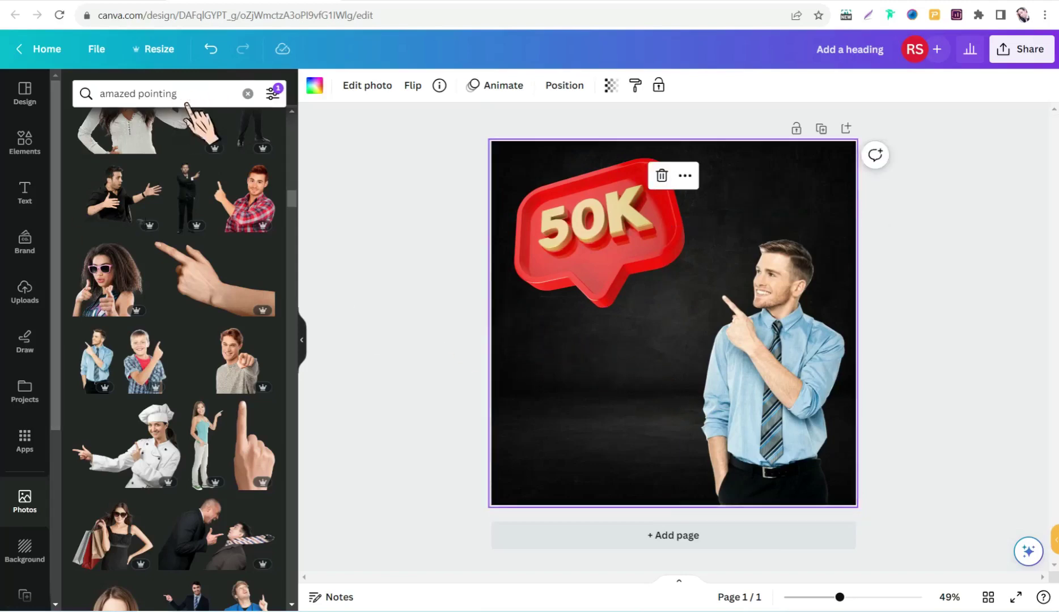
Step: Search the elements for "red light" and limit the results to graphics
{"action": "left_click", "coordinate": [248, 94]}
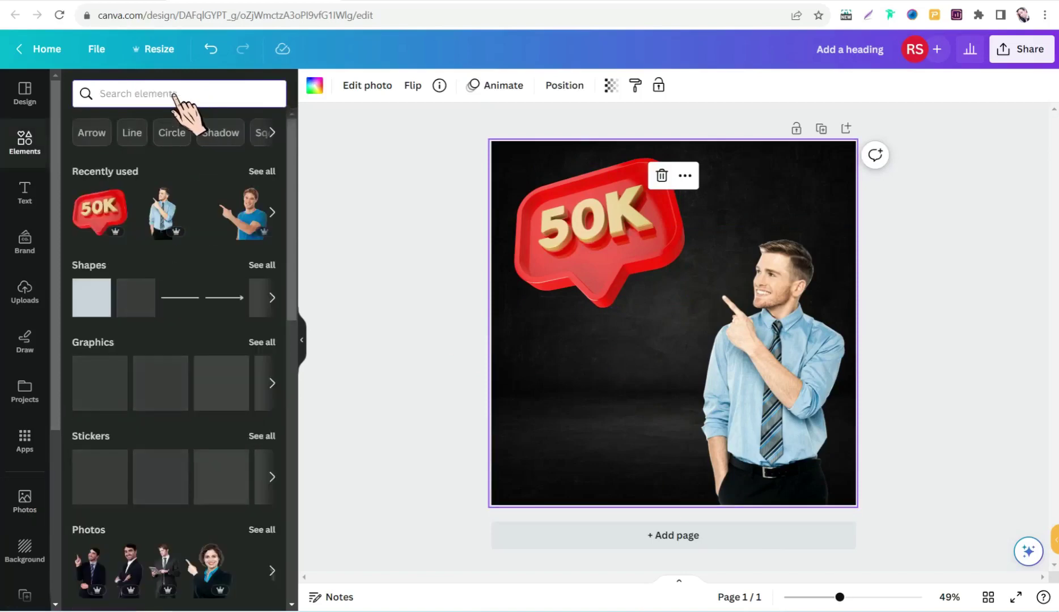
{"action": "left_click", "coordinate": [180, 99]}
{"action": "type", "text": "red"}
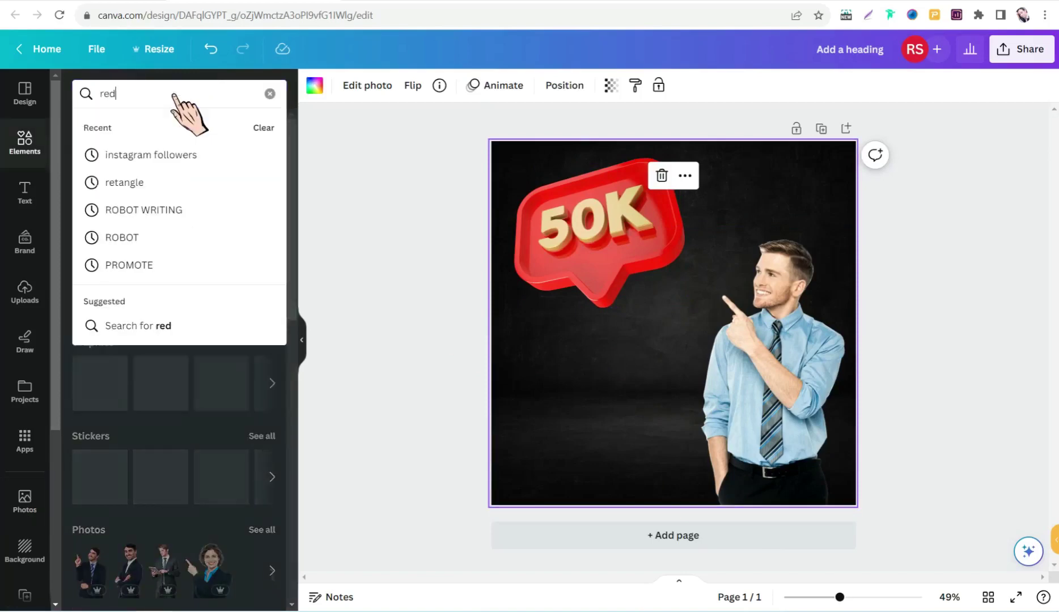
{"action": "type", "text": " light"}
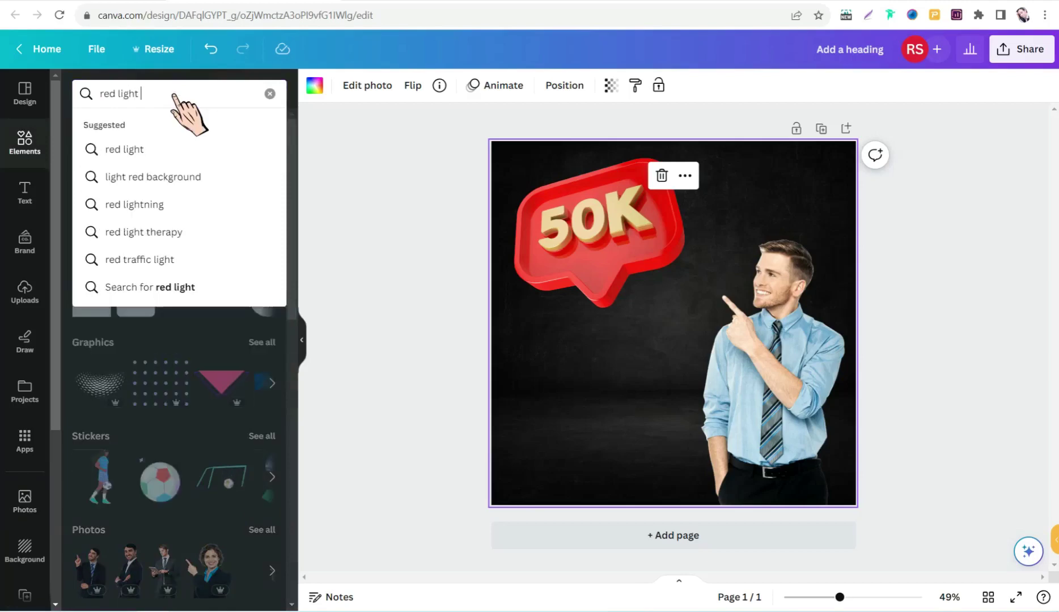
{"action": "key", "text": "Return"}
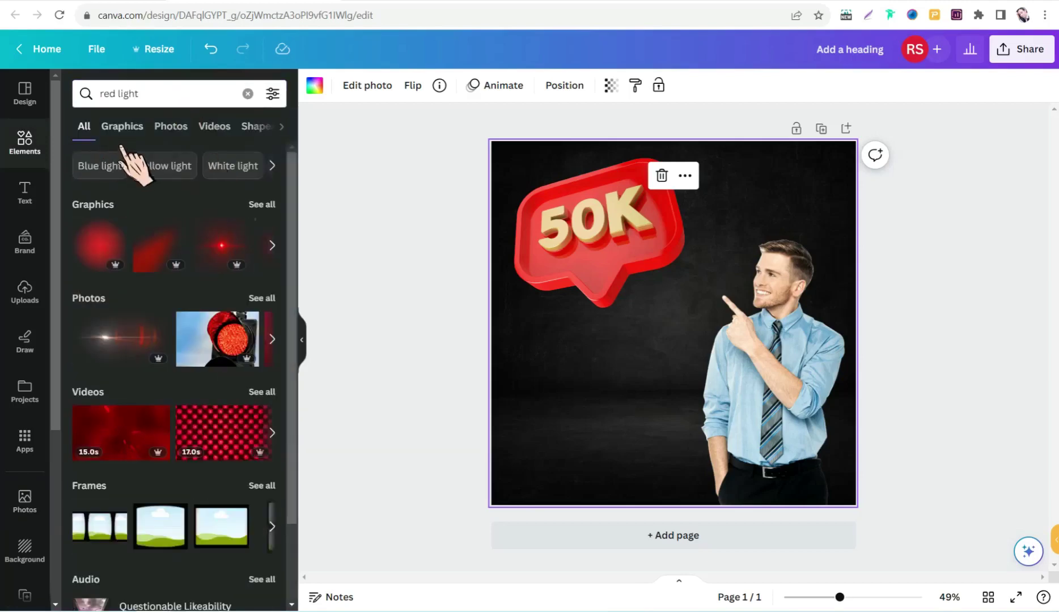
{"action": "left_click", "coordinate": [121, 129]}
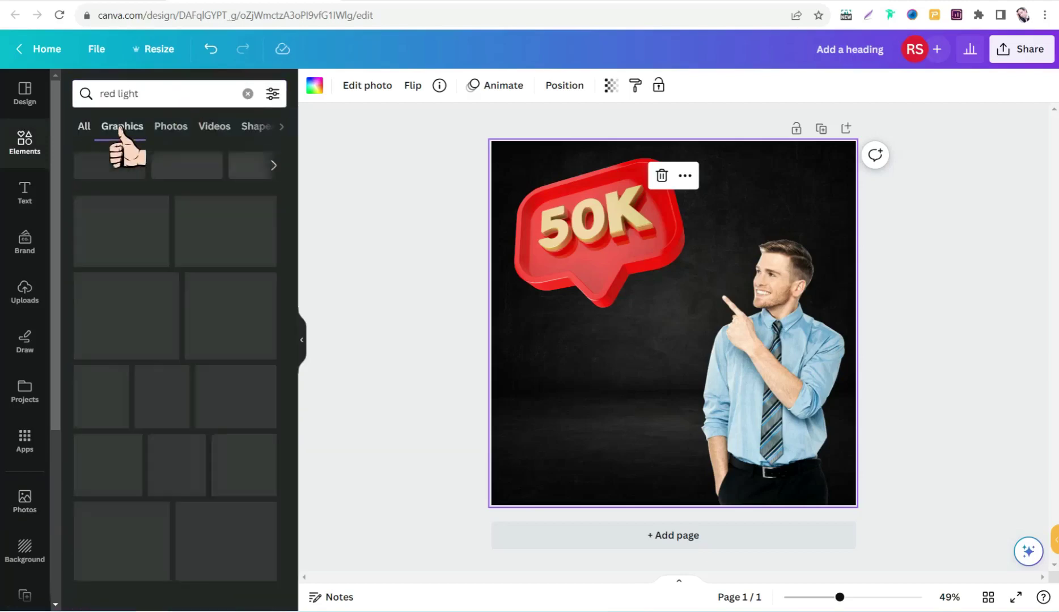
Step: Add the soft round red glow graphic, center it on the 50K bubble and send it backward behind the bubble
{"action": "scroll", "coordinate": [156, 301], "scroll_direction": "down", "scroll_amount": 4}
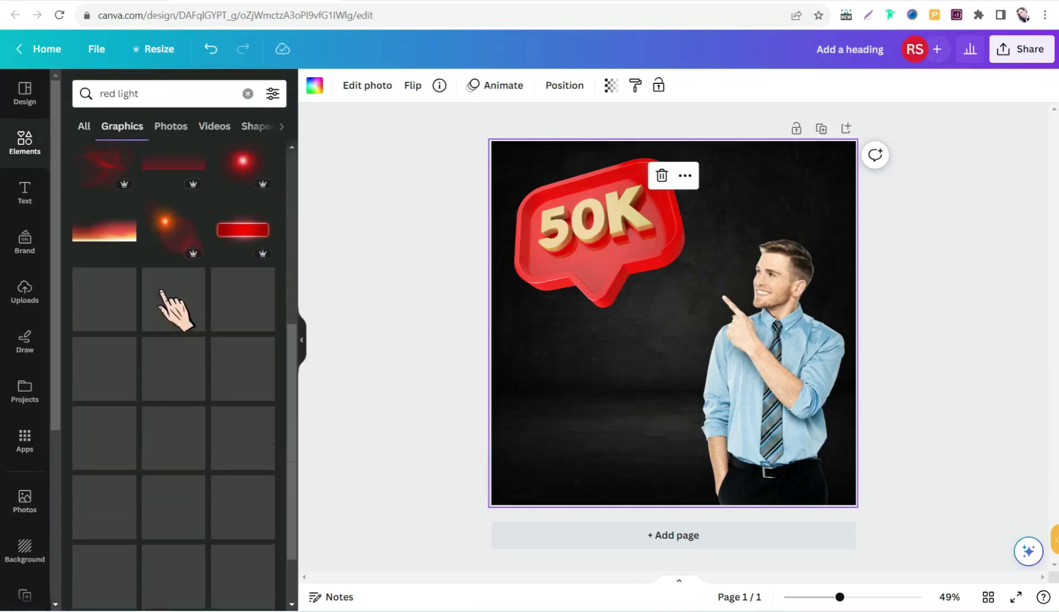
{"action": "scroll", "coordinate": [166, 353], "scroll_direction": "up", "scroll_amount": 4}
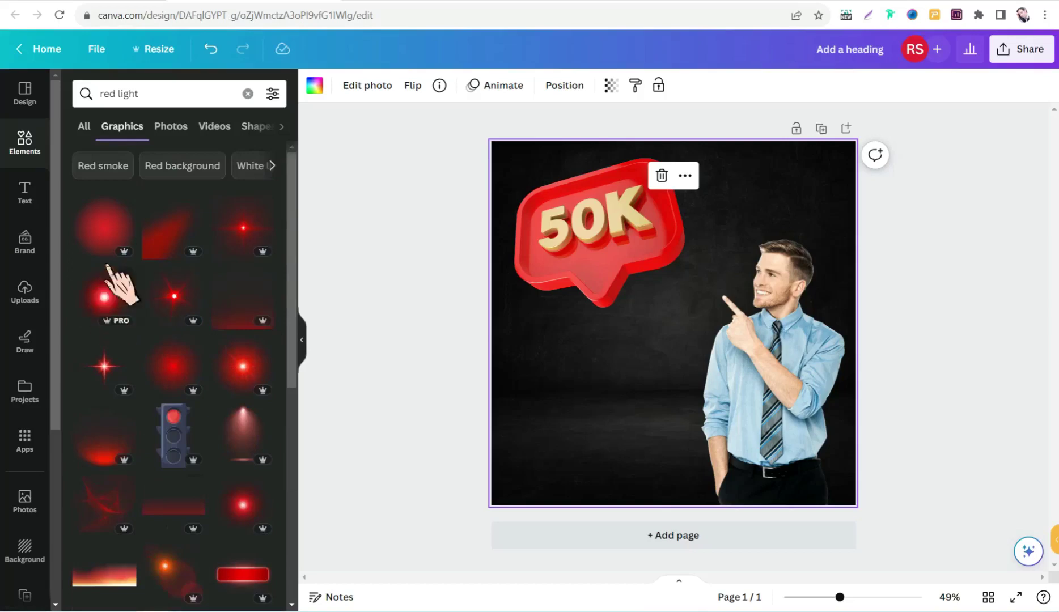
{"action": "key", "text": "Escape"}
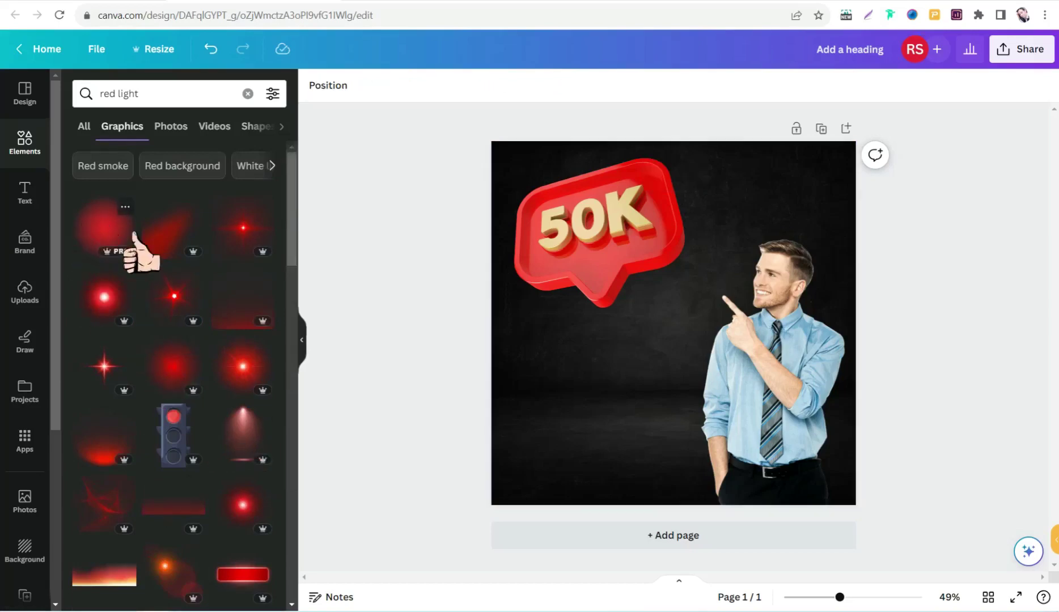
{"action": "left_click", "coordinate": [117, 247]}
{"action": "left_click_drag", "start_coordinate": [652, 343], "coordinate": [597, 264]}
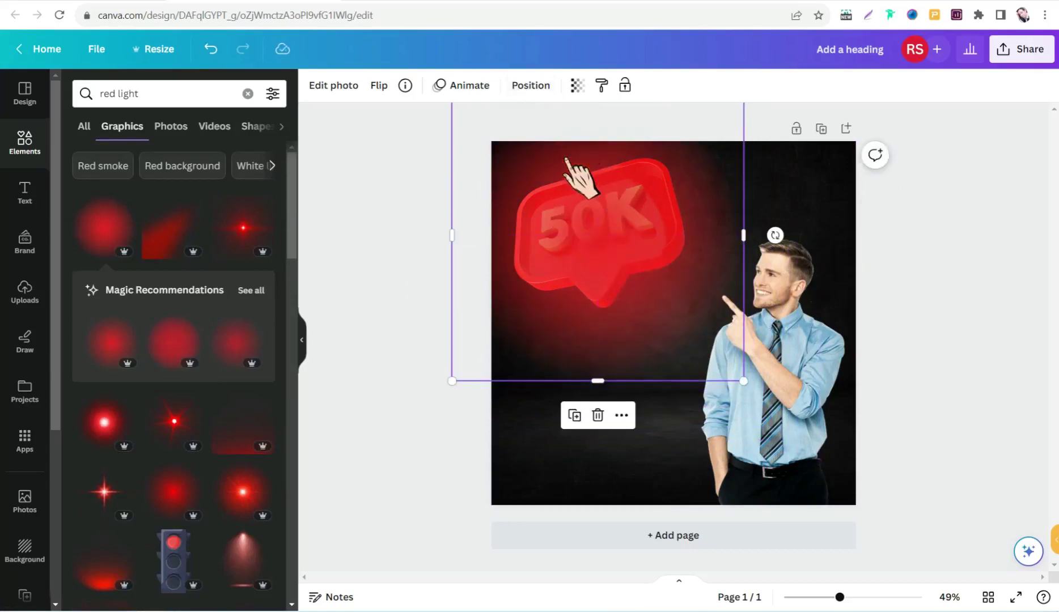
{"action": "left_click", "coordinate": [531, 86]}
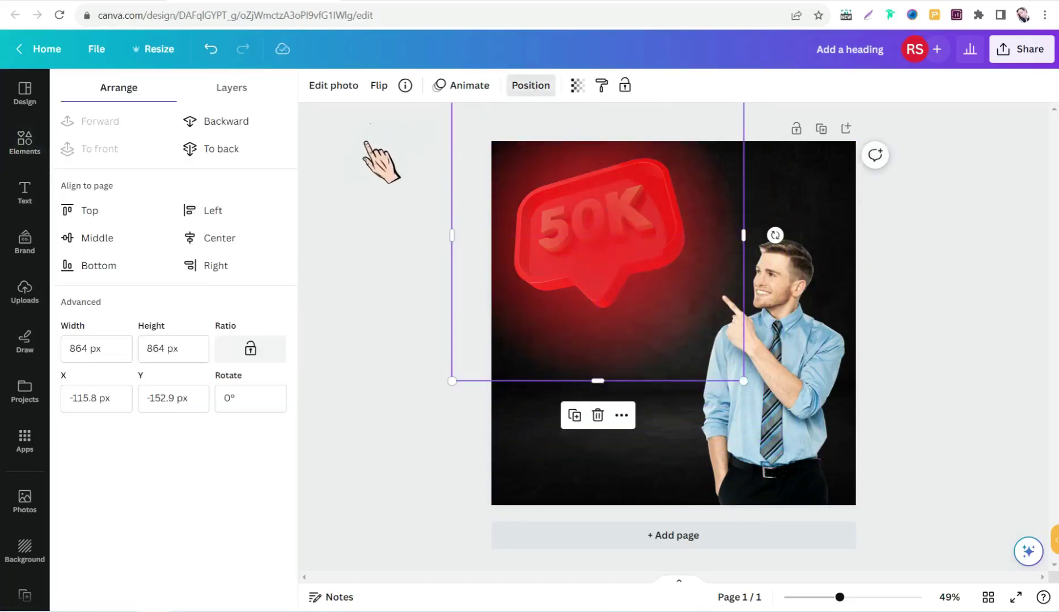
{"action": "left_click", "coordinate": [227, 122]}
{"action": "left_click", "coordinate": [618, 349]}
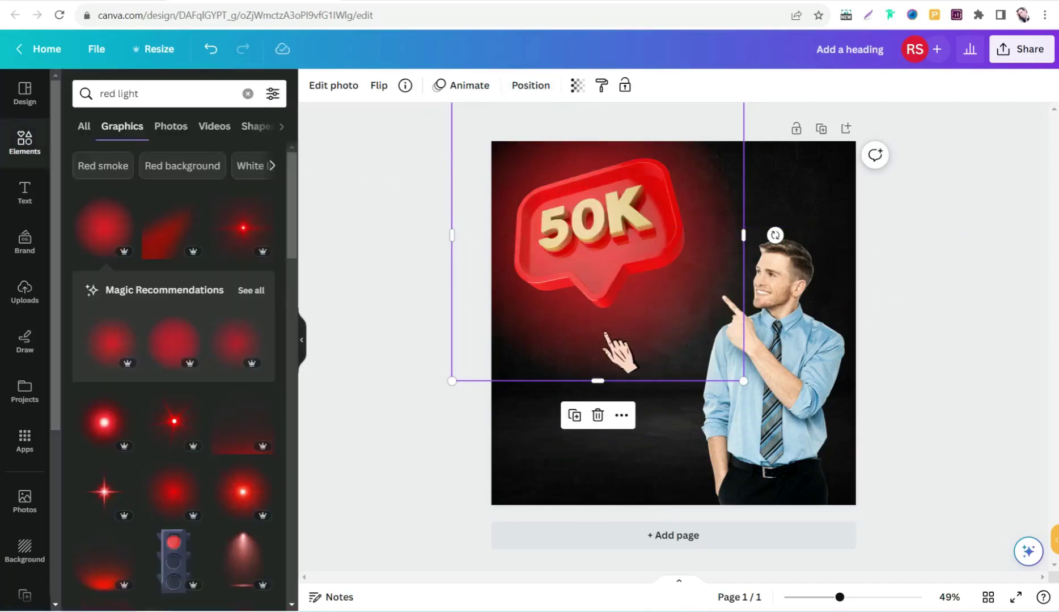
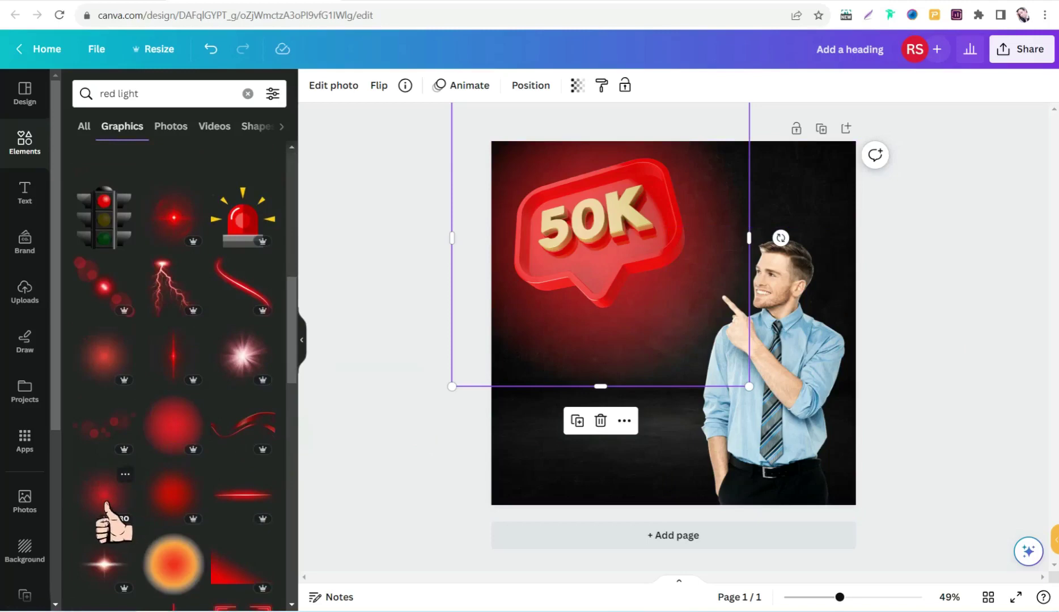
Step: Add a deeper red round glow, shrink it to about an eighth of the page width over the man's face and set its transparency to 21
{"action": "left_click", "coordinate": [173, 499]}
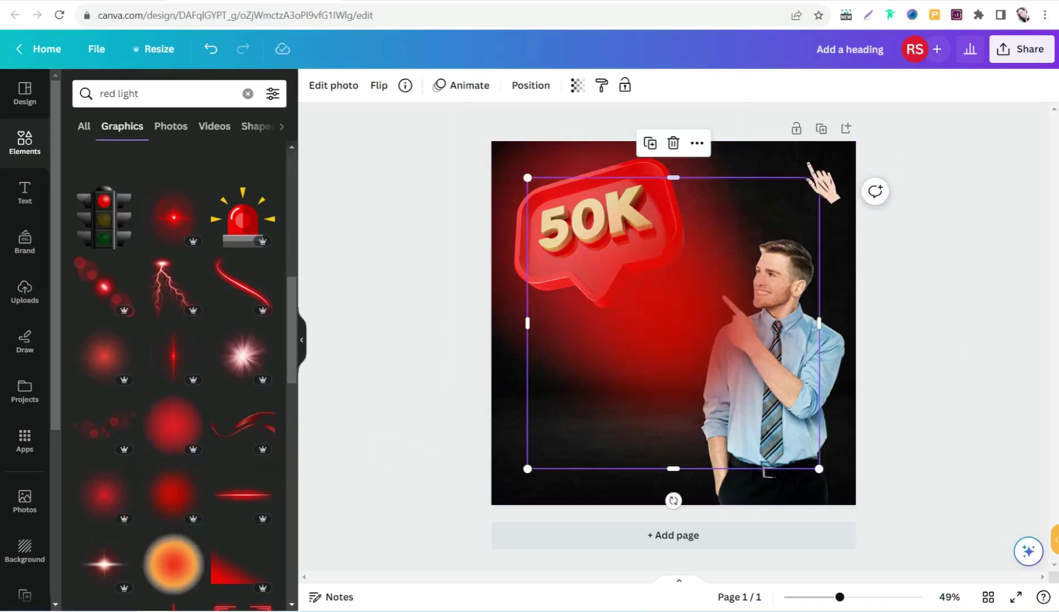
{"action": "left_click_drag", "start_coordinate": [819, 177], "coordinate": [753, 243]}
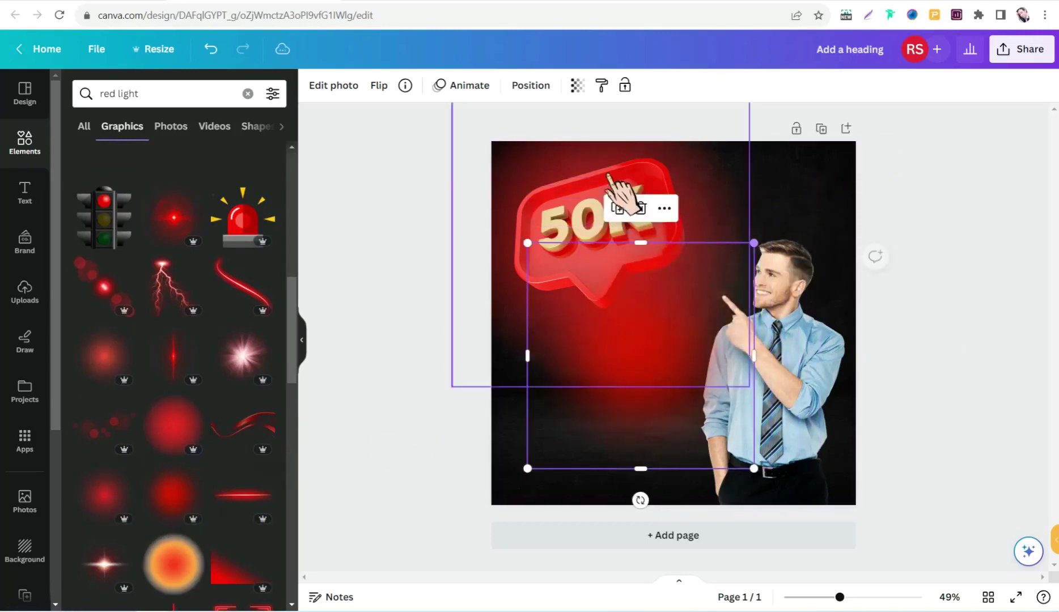
{"action": "left_click", "coordinate": [577, 85]}
{"action": "left_click_drag", "start_coordinate": [575, 140], "coordinate": [453, 142]}
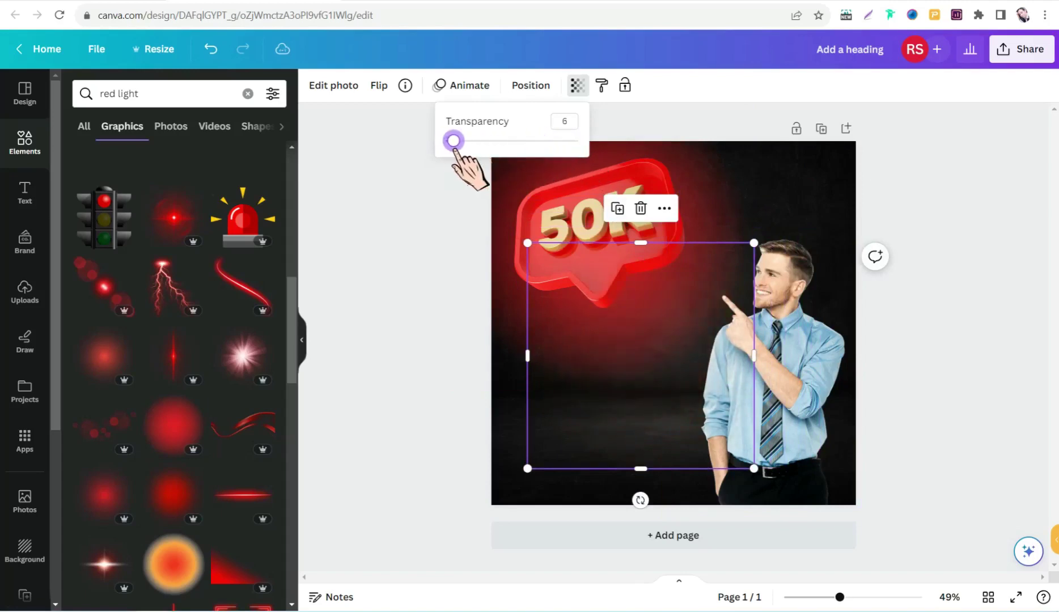
{"action": "left_click_drag", "start_coordinate": [754, 243], "coordinate": [776, 264]}
{"action": "left_click", "coordinate": [577, 85]}
{"action": "left_click_drag", "start_coordinate": [454, 141], "coordinate": [473, 140]}
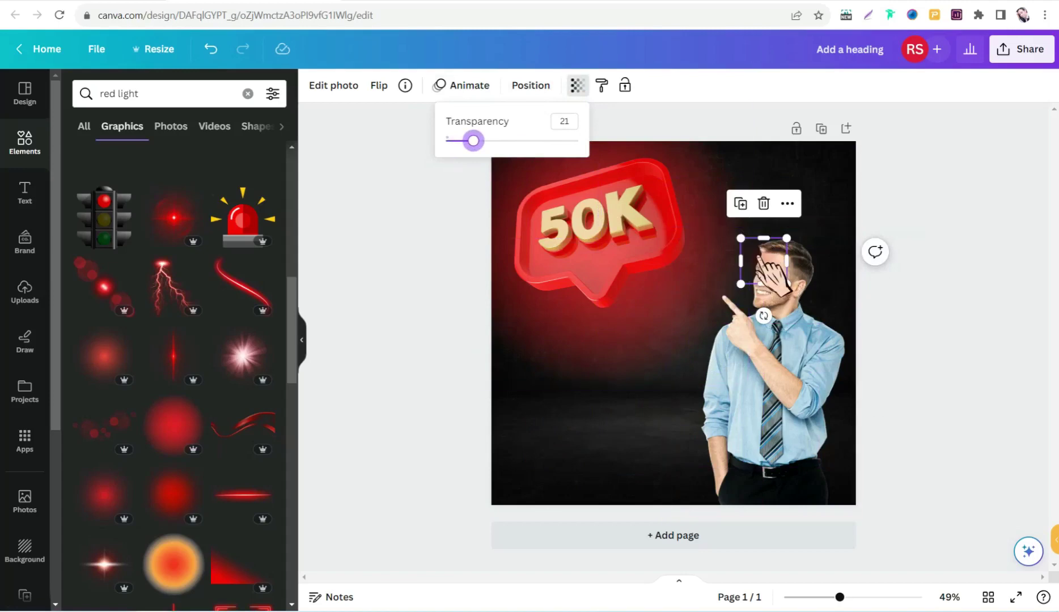
Step: Duplicate the small red glow, place the copy slightly lower on the man's face and set its transparency to 18
{"action": "left_click", "coordinate": [740, 203]}
{"action": "left_click_drag", "start_coordinate": [764, 261], "coordinate": [764, 277]}
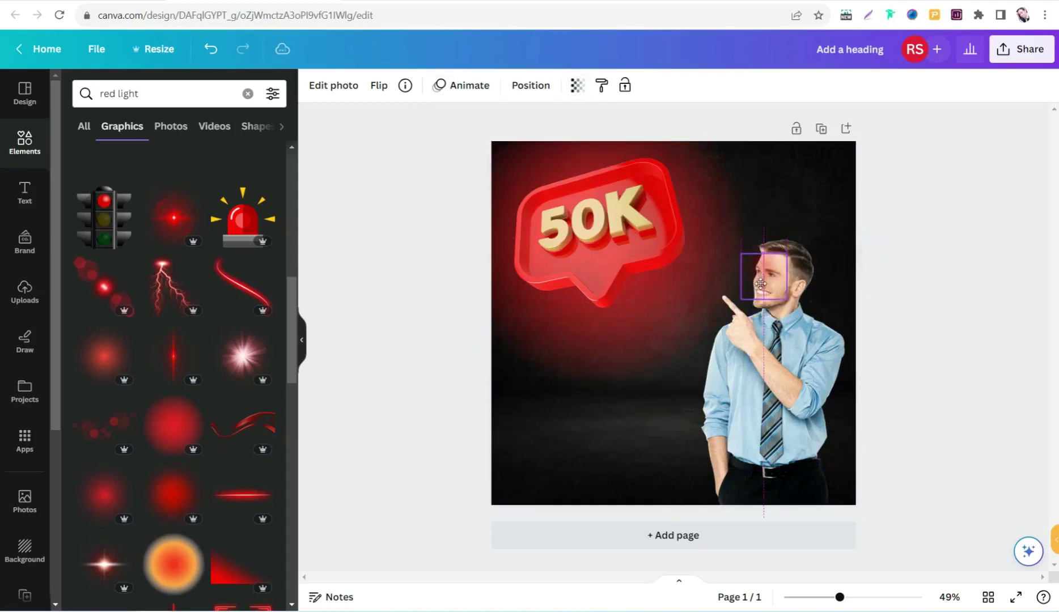
{"action": "left_click", "coordinate": [578, 86]}
{"action": "left_click_drag", "start_coordinate": [477, 142], "coordinate": [472, 142]}
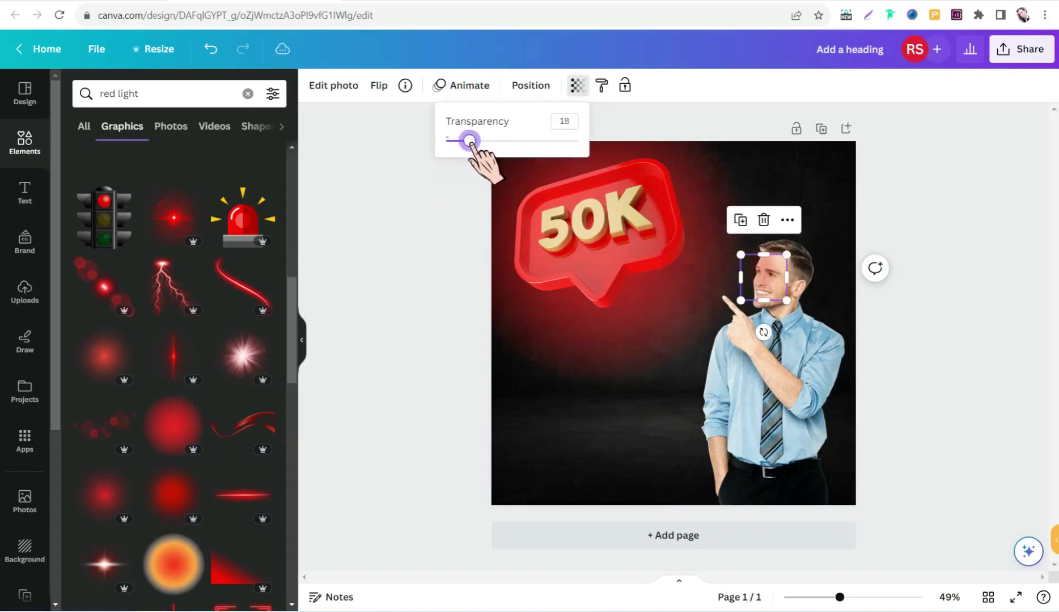
Step: Nudge the small red glow slightly toward the bubble and up so it tints the front edge of the man's face
{"action": "left_click", "coordinate": [761, 278]}
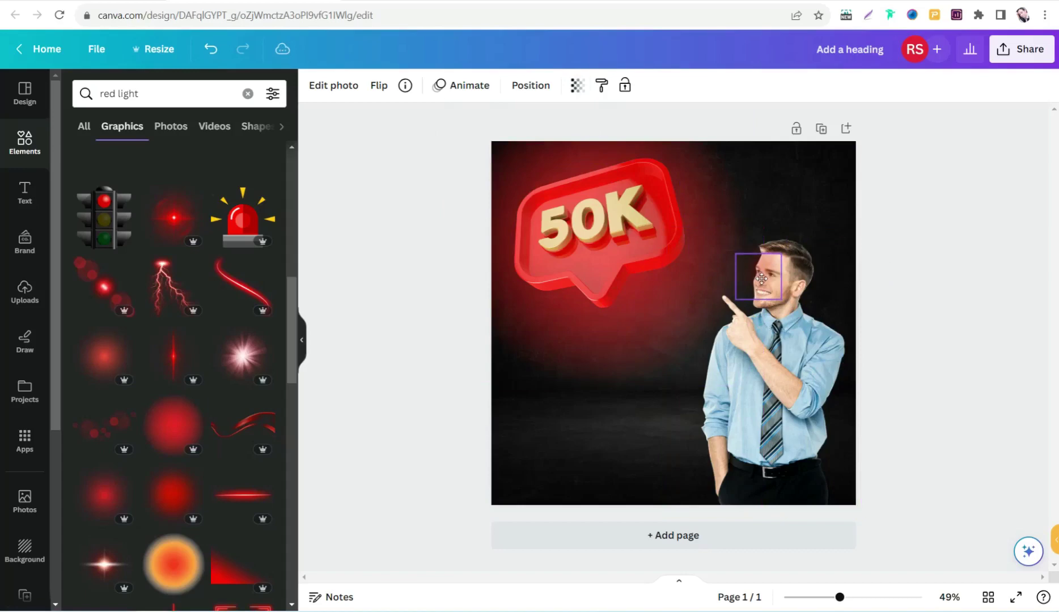
{"action": "left_click_drag", "start_coordinate": [761, 279], "coordinate": [752, 387]}
{"action": "left_click", "coordinate": [762, 278]}
{"action": "left_click", "coordinate": [761, 275]}
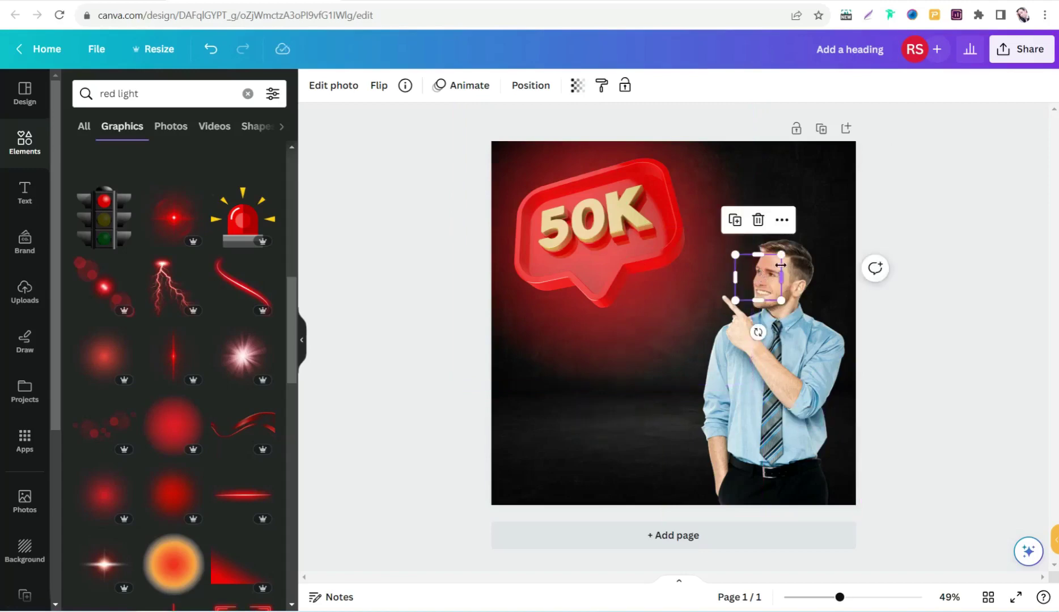
{"action": "left_click", "coordinate": [918, 244]}
{"action": "left_click_drag", "start_coordinate": [774, 263], "coordinate": [771, 258]}
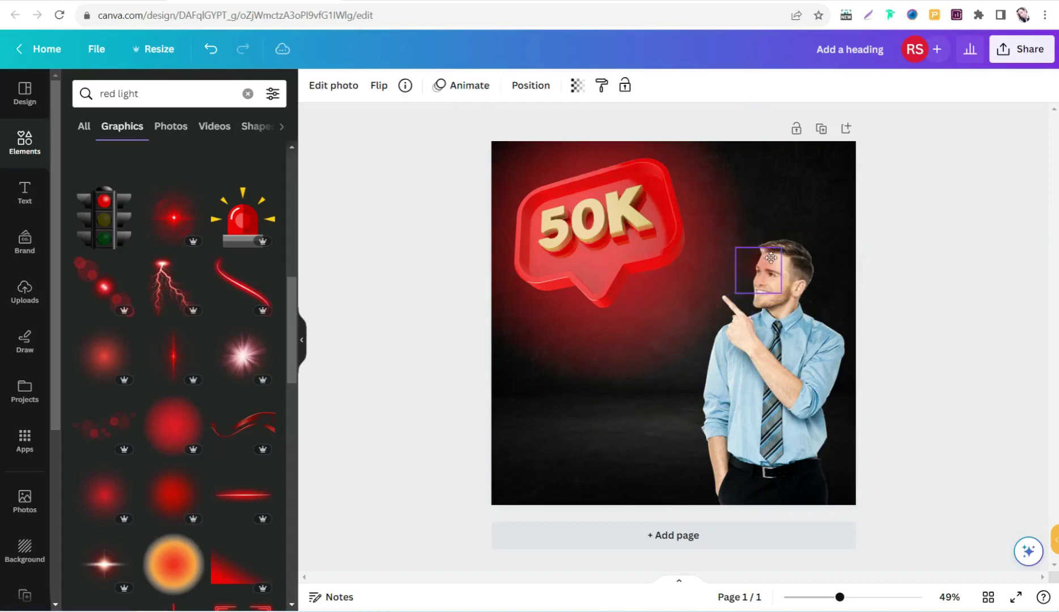
{"action": "left_click", "coordinate": [945, 296]}
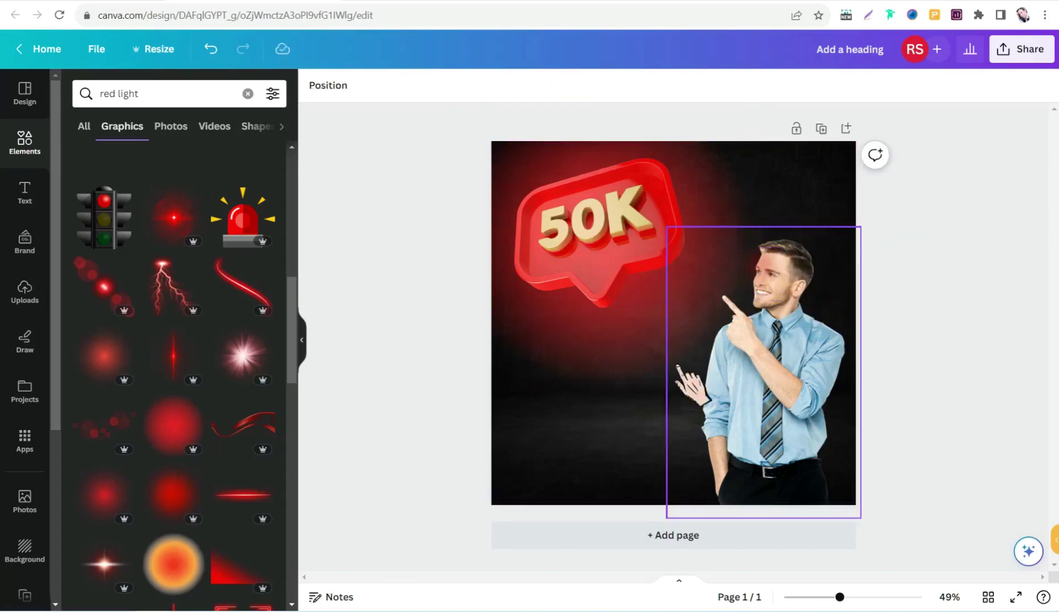
Step: Apply a Glow shadow to the pointing man's photo and change the shadow color
{"action": "left_click_drag", "start_coordinate": [842, 604], "coordinate": [863, 605]}
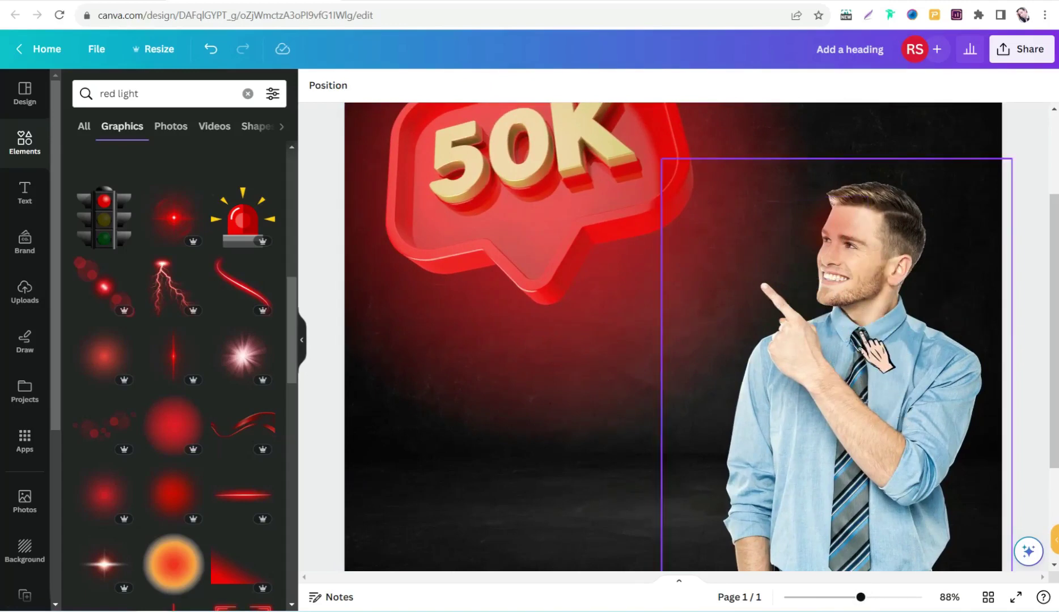
{"action": "left_click", "coordinate": [843, 401]}
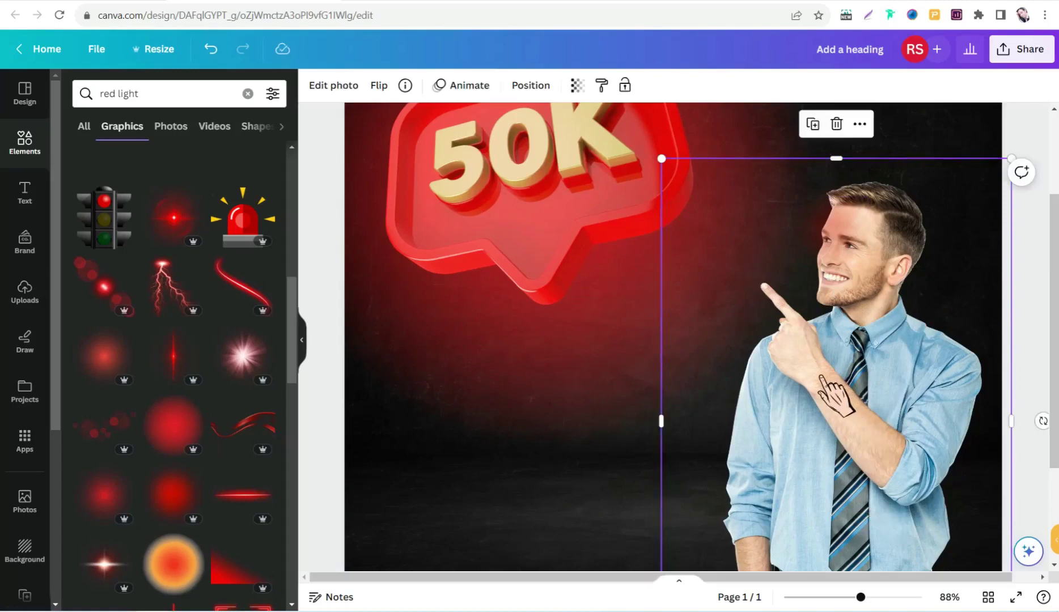
{"action": "left_click", "coordinate": [334, 85]}
{"action": "left_click", "coordinate": [111, 448]}
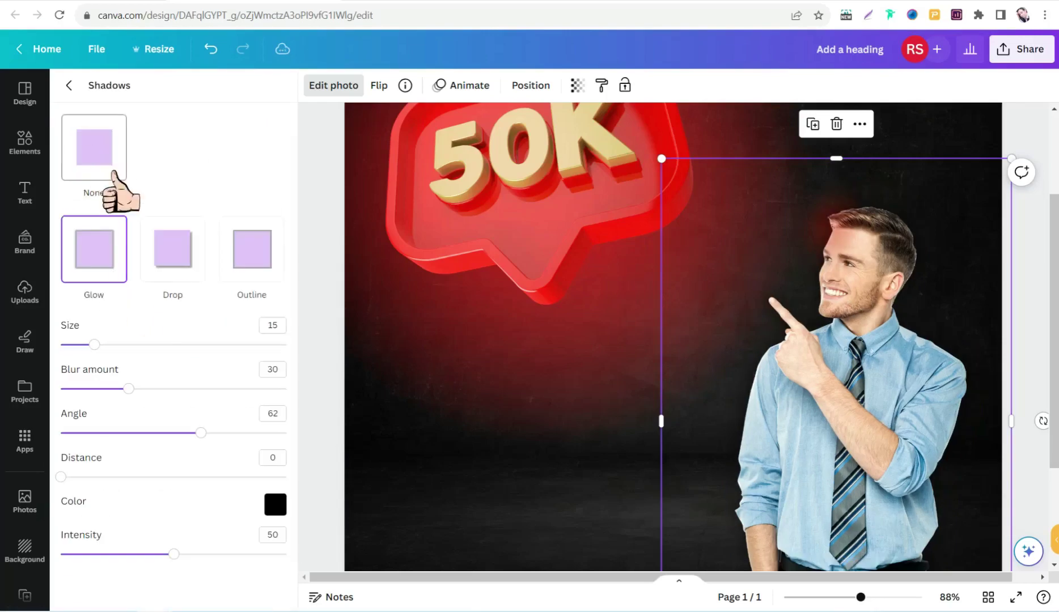
{"action": "left_click", "coordinate": [170, 267]}
{"action": "left_click", "coordinate": [275, 504]}
{"action": "left_click", "coordinate": [372, 357]}
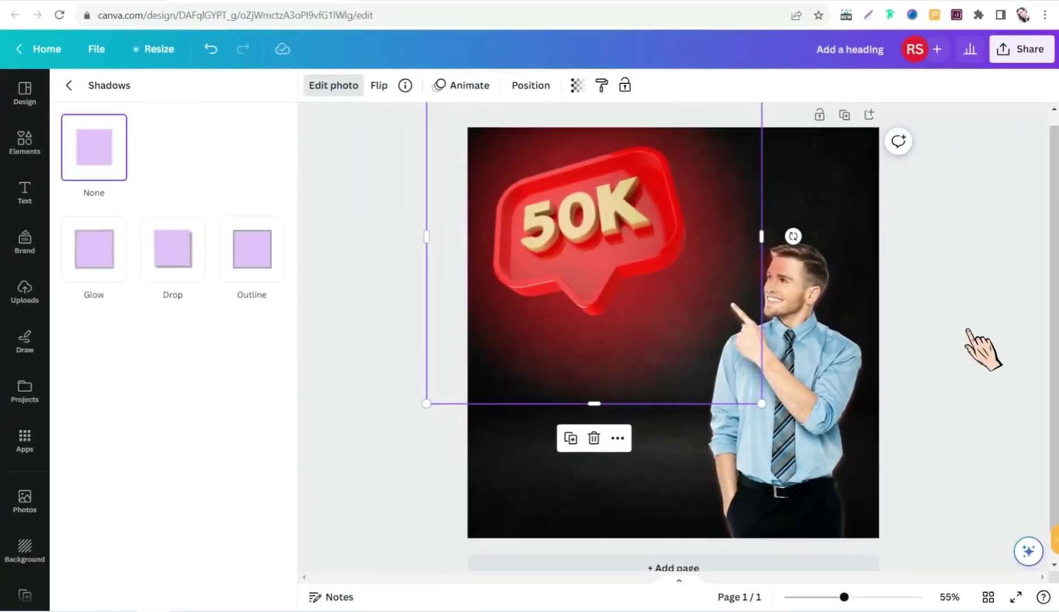
{"action": "key", "text": "Escape"}
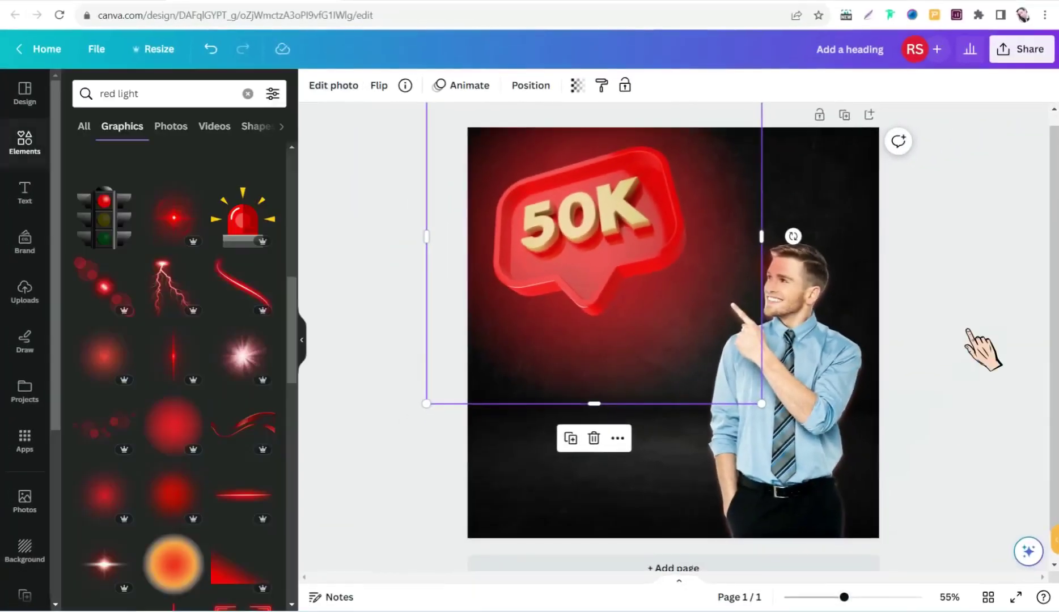
{"action": "left_click", "coordinate": [968, 330]}
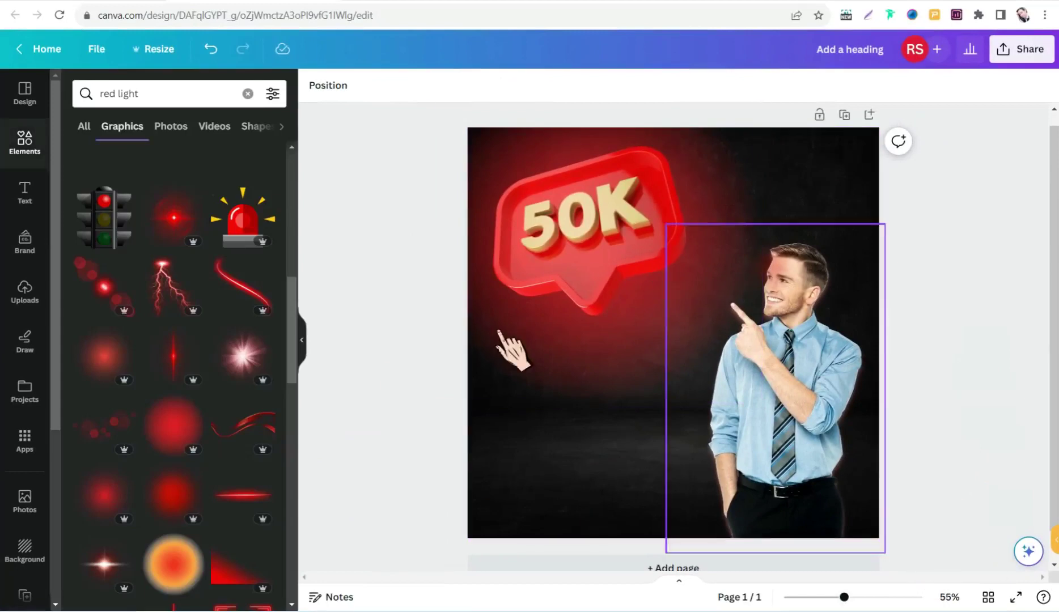